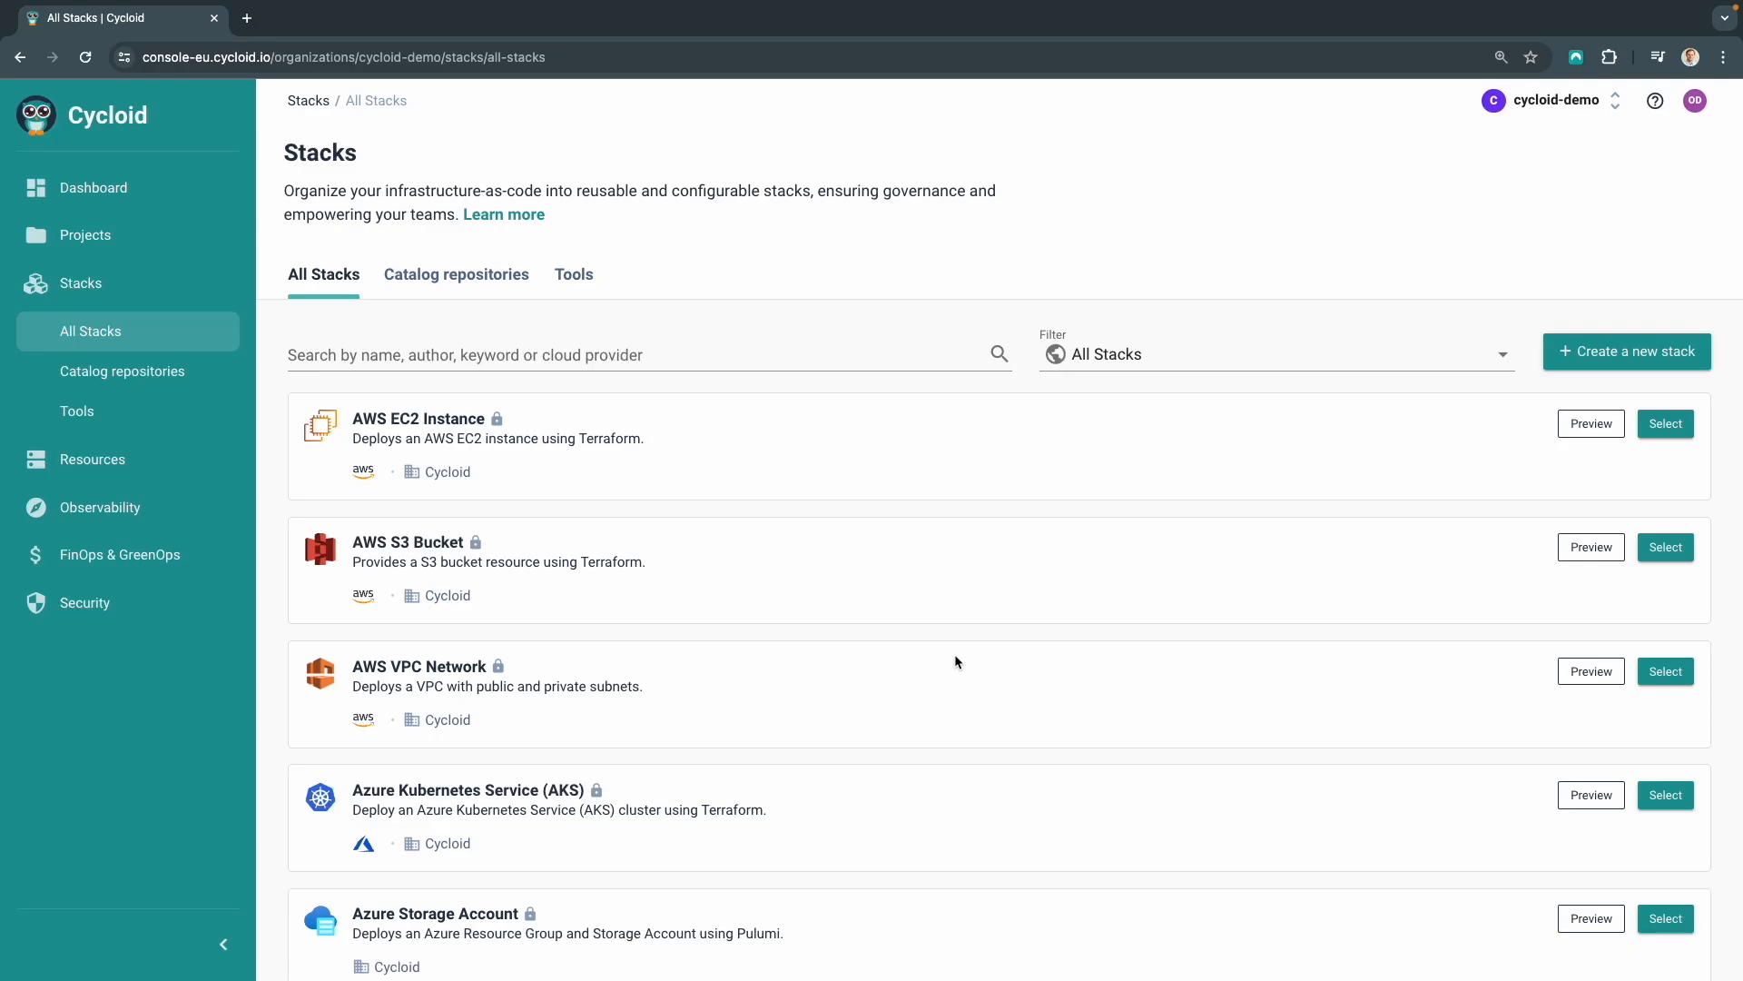
Start a new project from the Azure Virtual Network stack
{"action": "scroll", "coordinate": [955, 661], "scroll_direction": "down", "scroll_amount": 5}
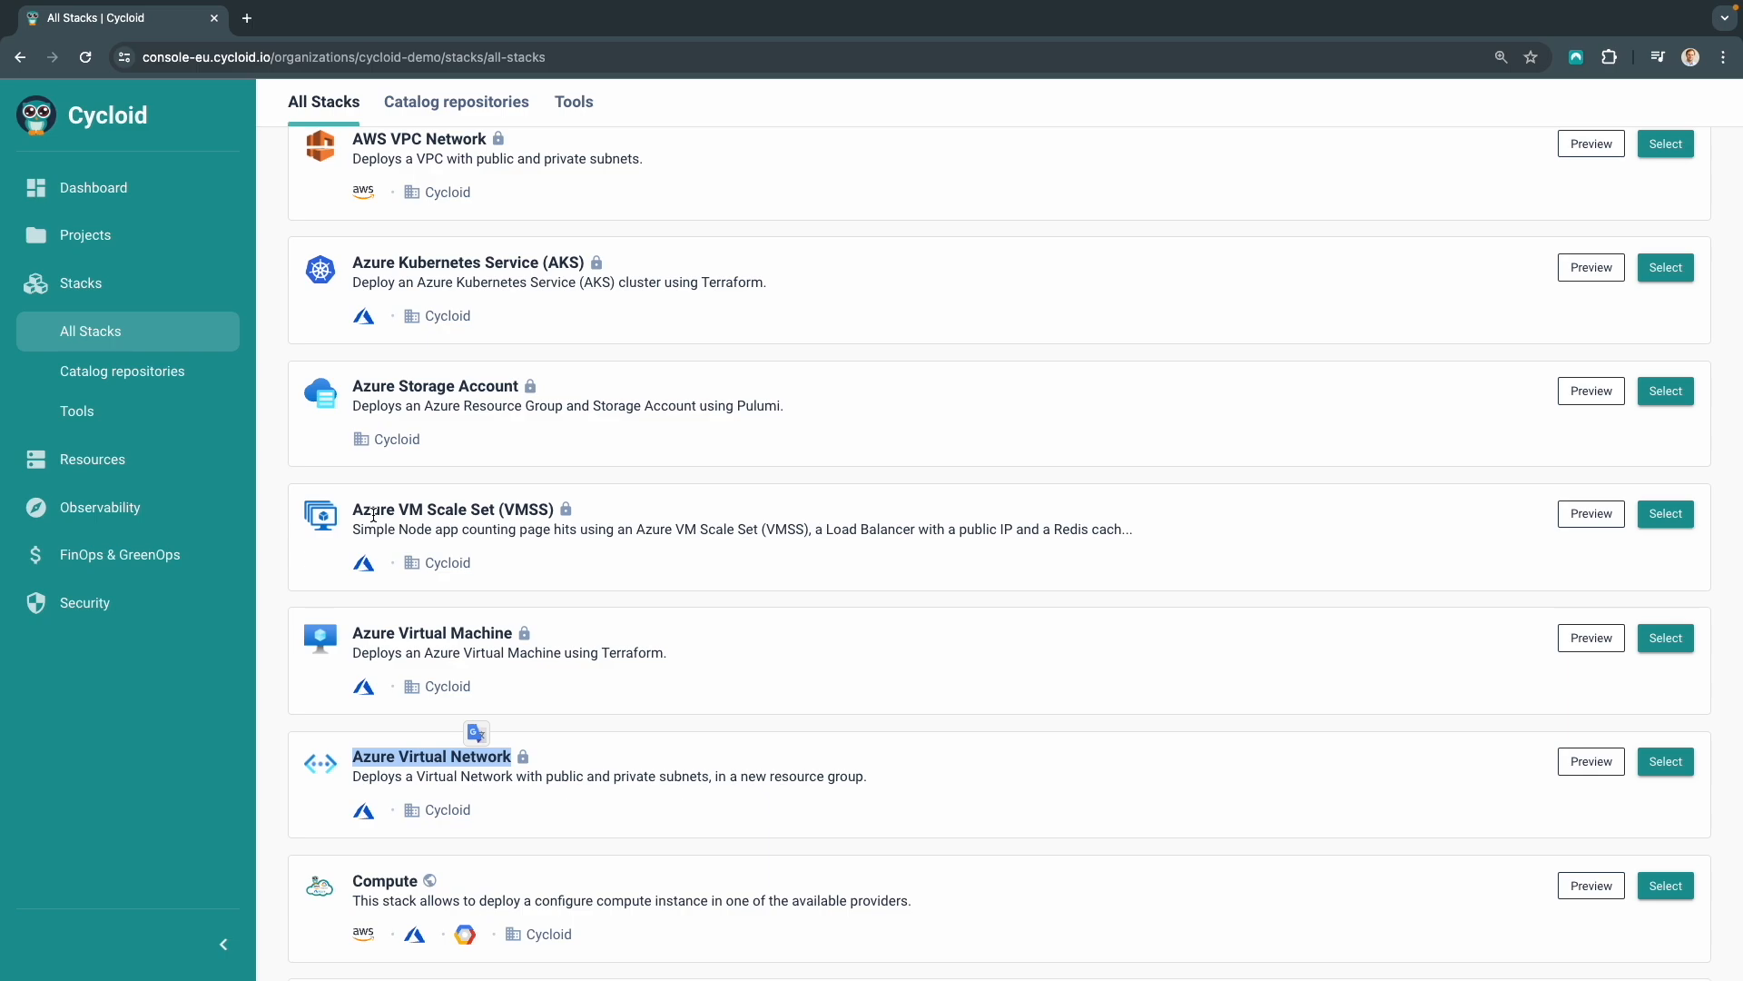
{"action": "left_click", "coordinate": [425, 766]}
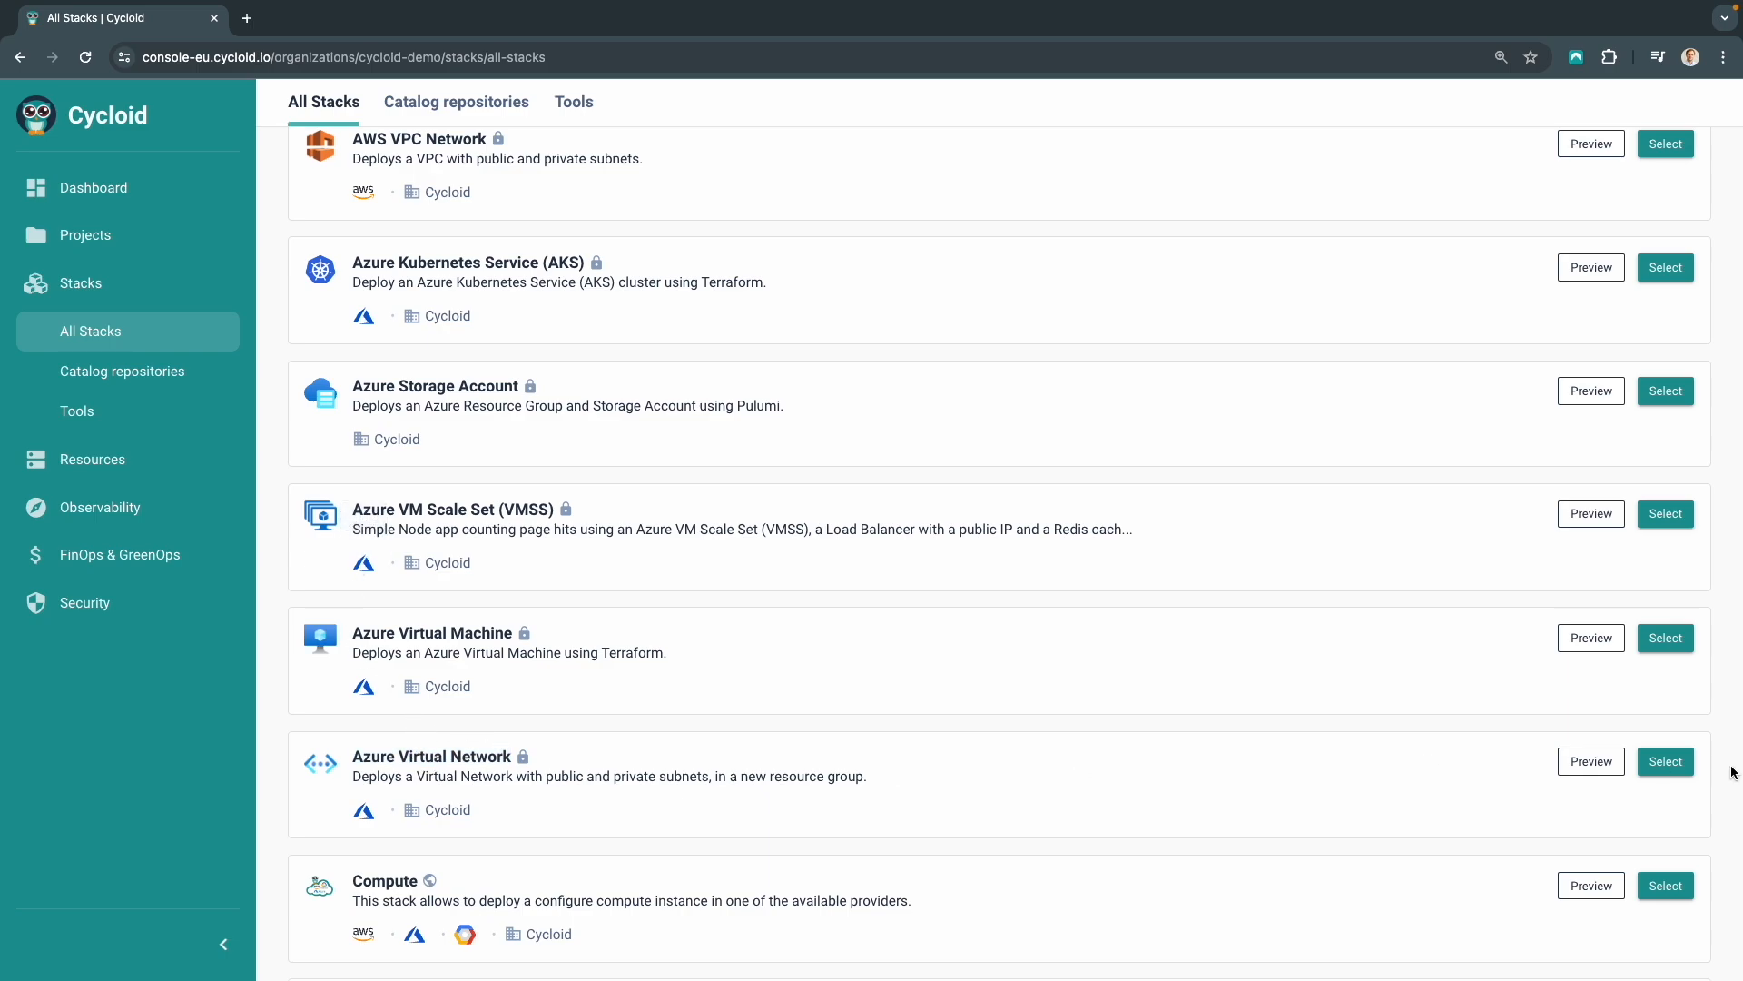
{"action": "left_click", "coordinate": [1669, 763]}
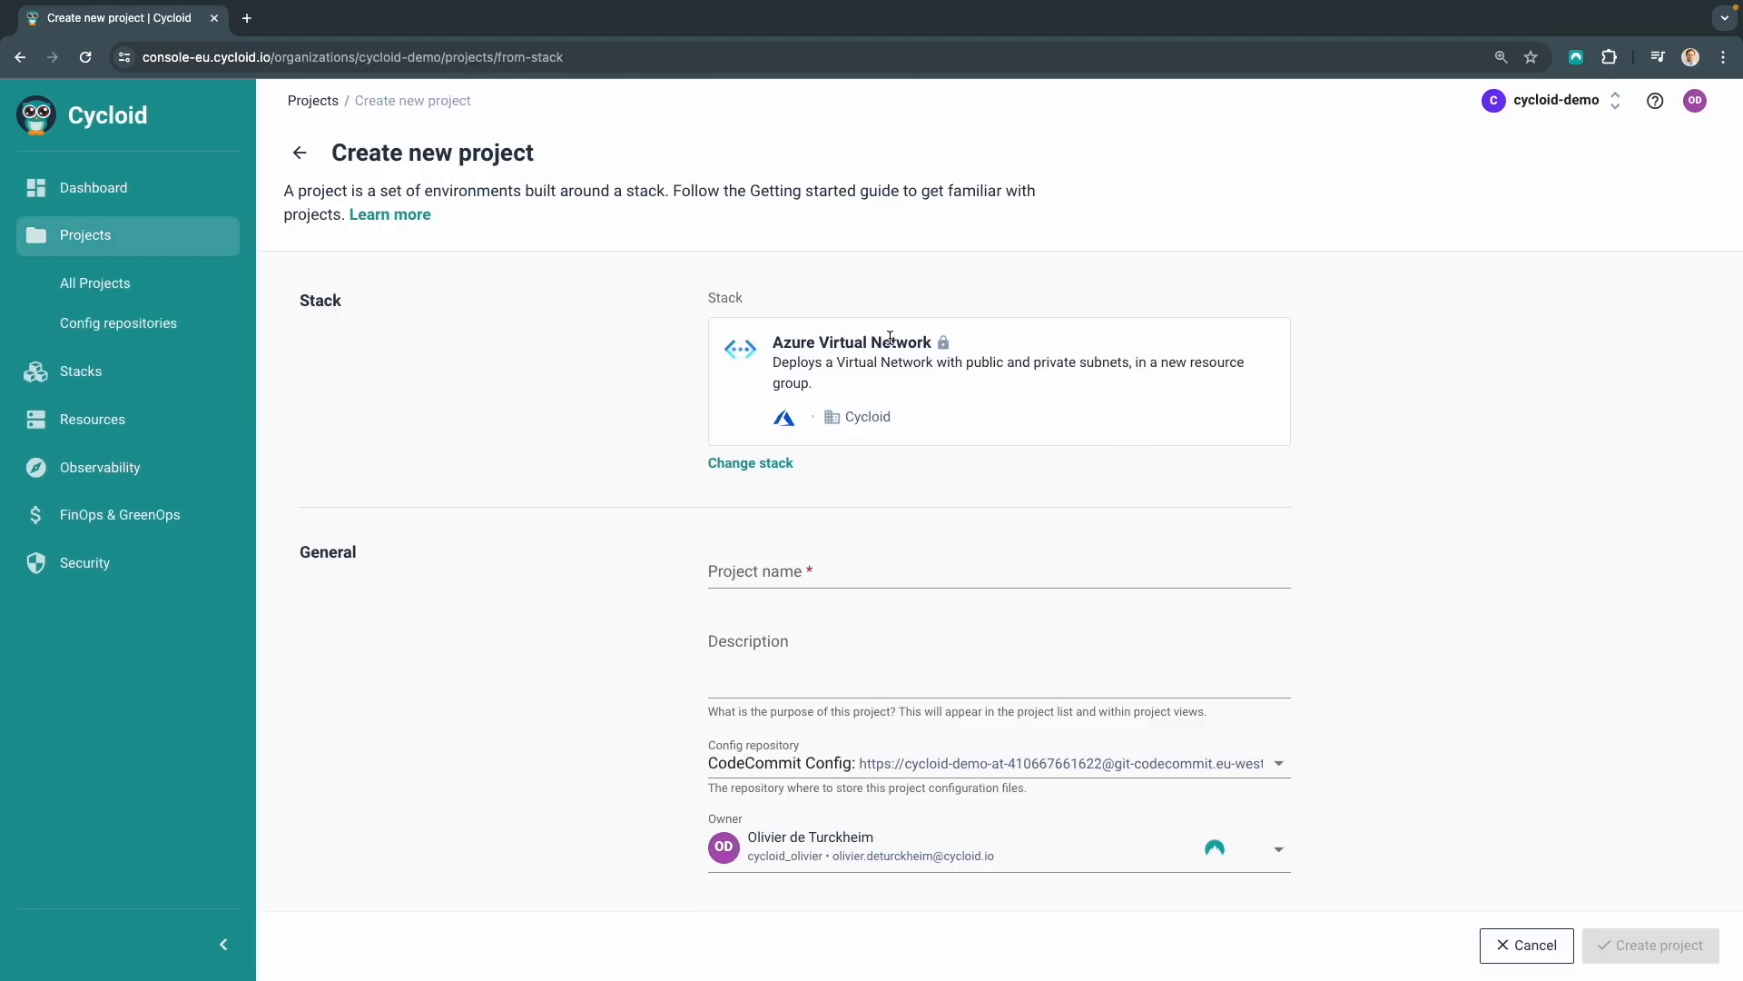
Name the project Azure vNet and create it
{"action": "left_click", "coordinate": [780, 564]}
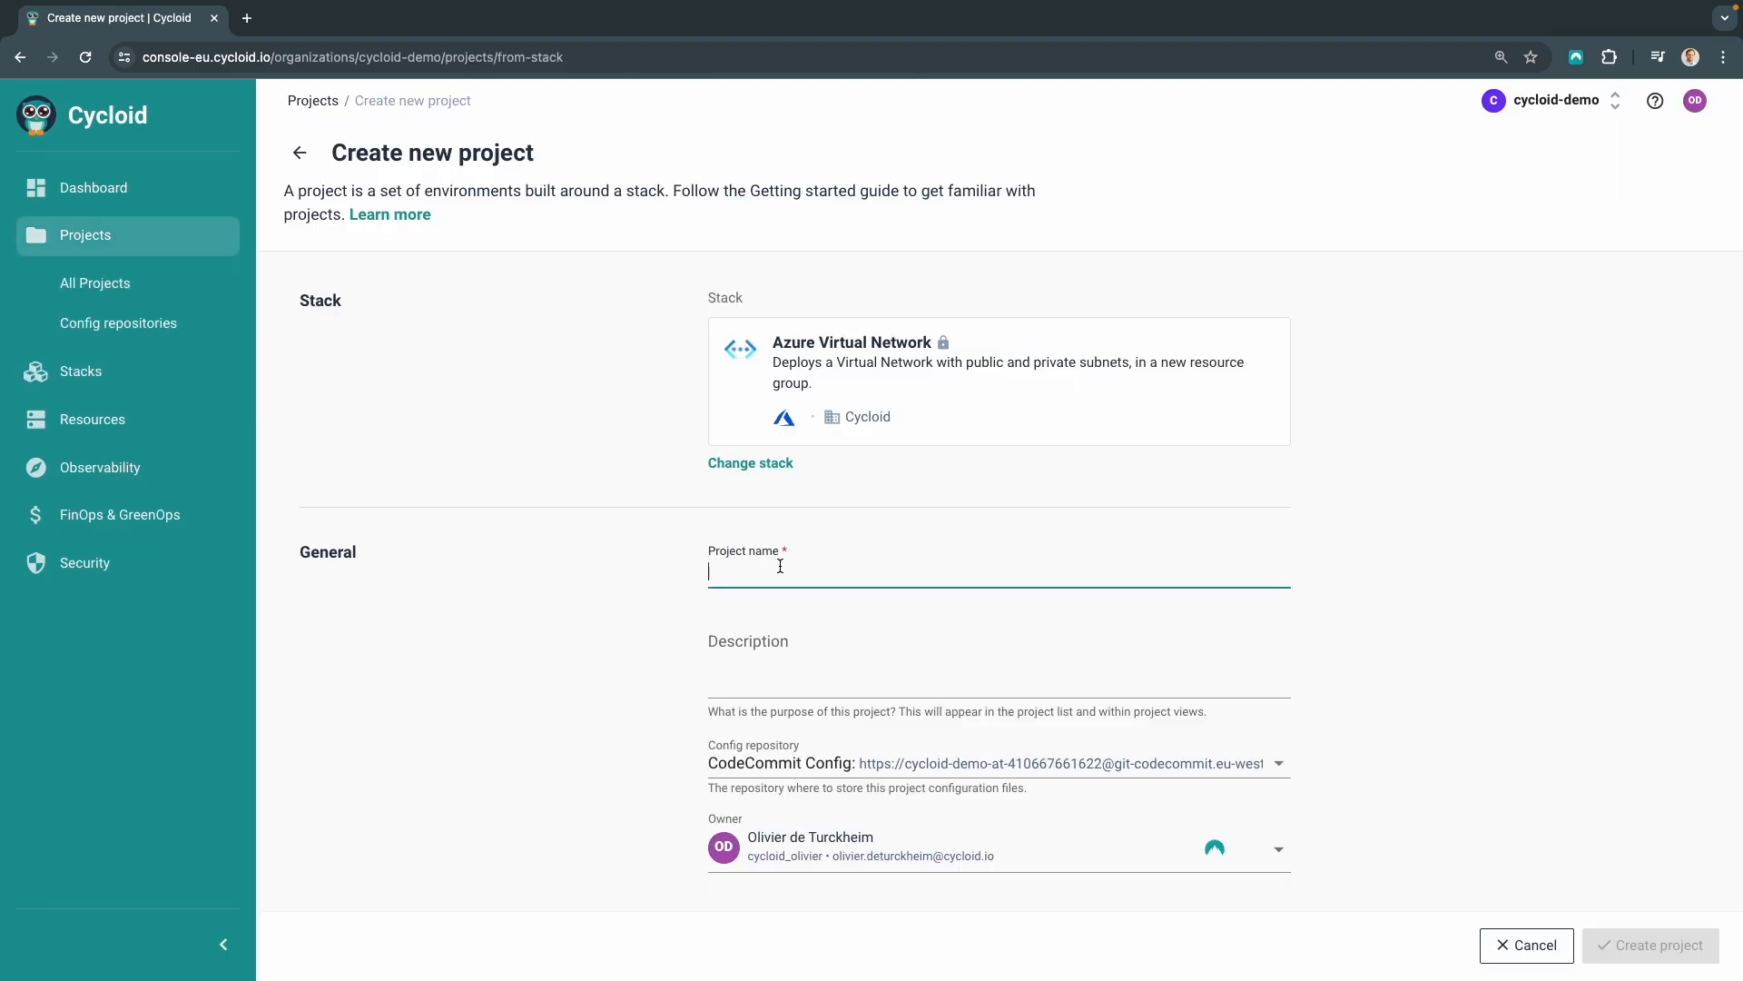
{"action": "type", "text": "Azure vNet"}
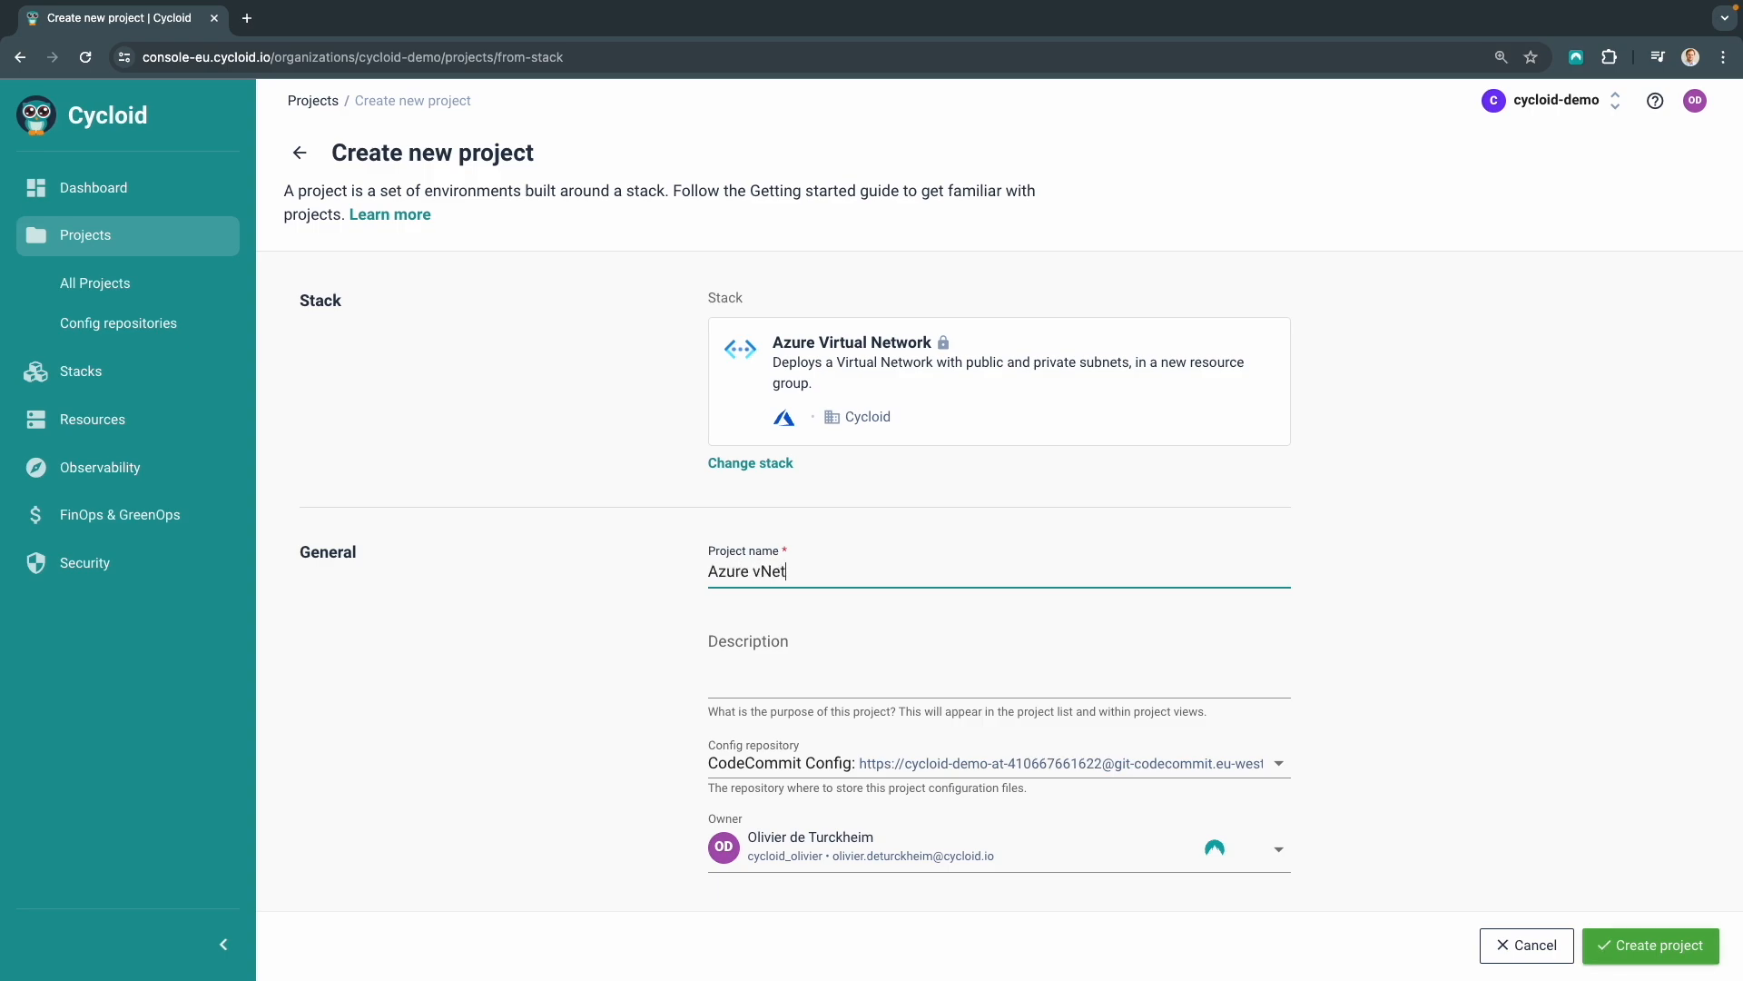
{"action": "left_click", "coordinate": [1638, 941]}
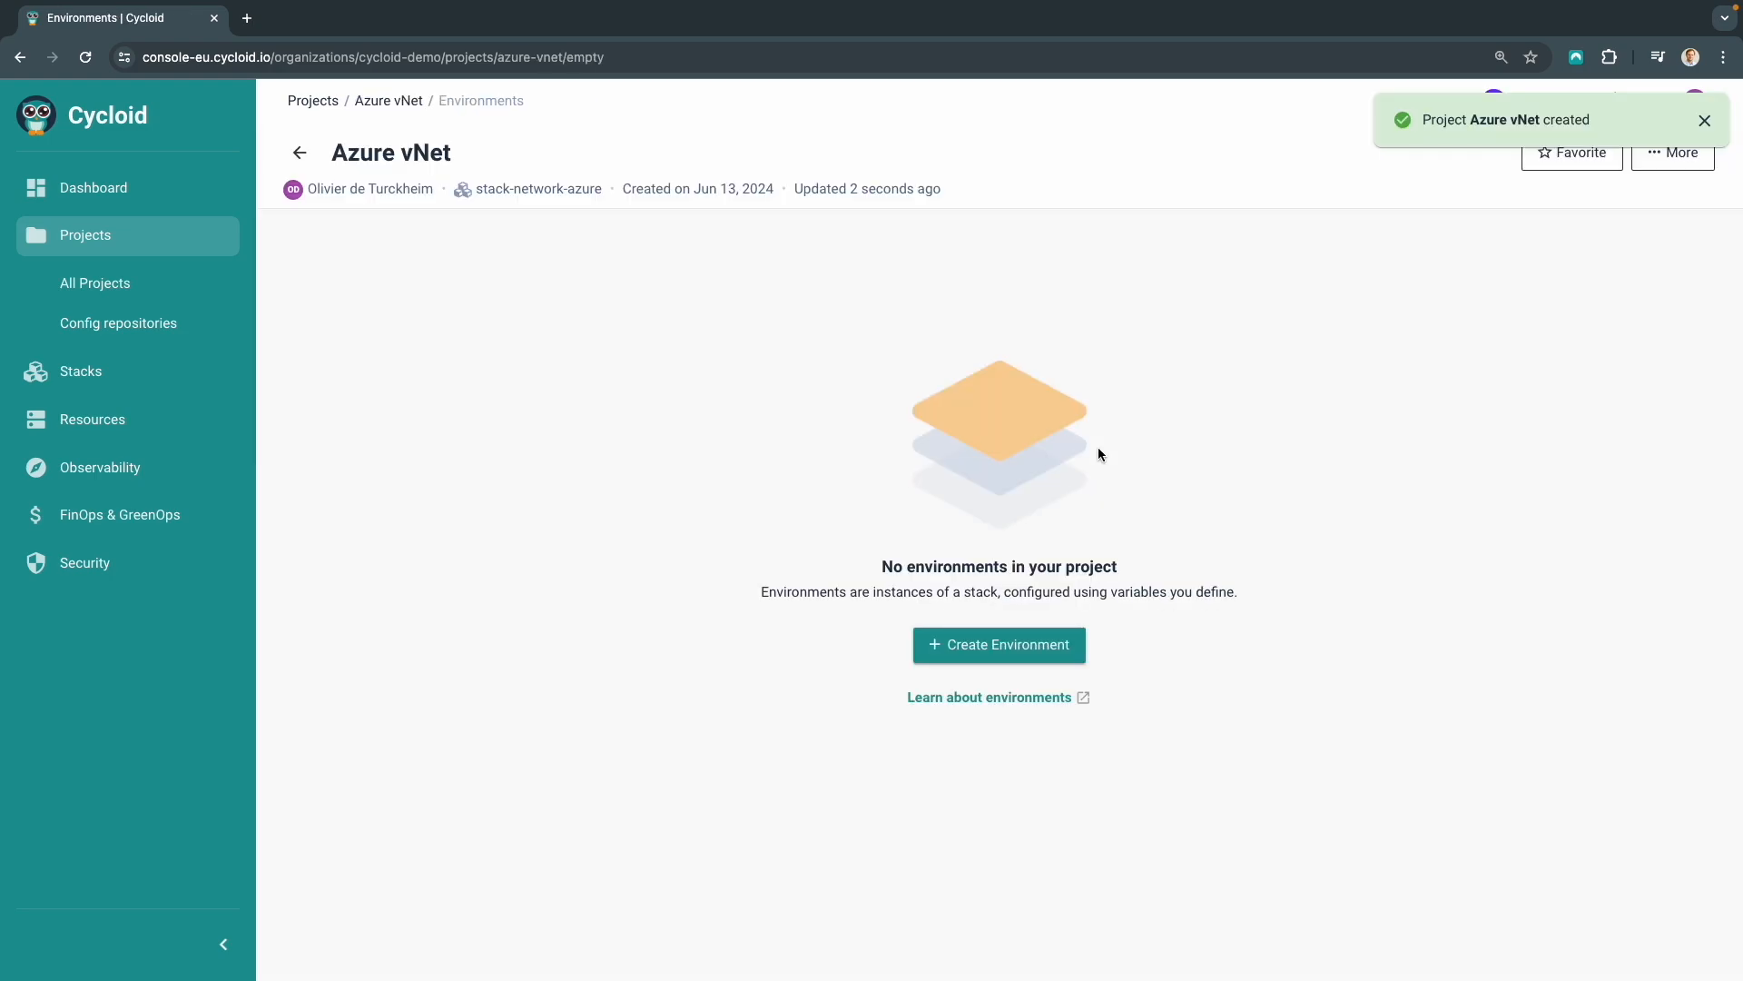
Start a new environment named demo for the project and continue to its configuration
{"action": "left_click", "coordinate": [1001, 652]}
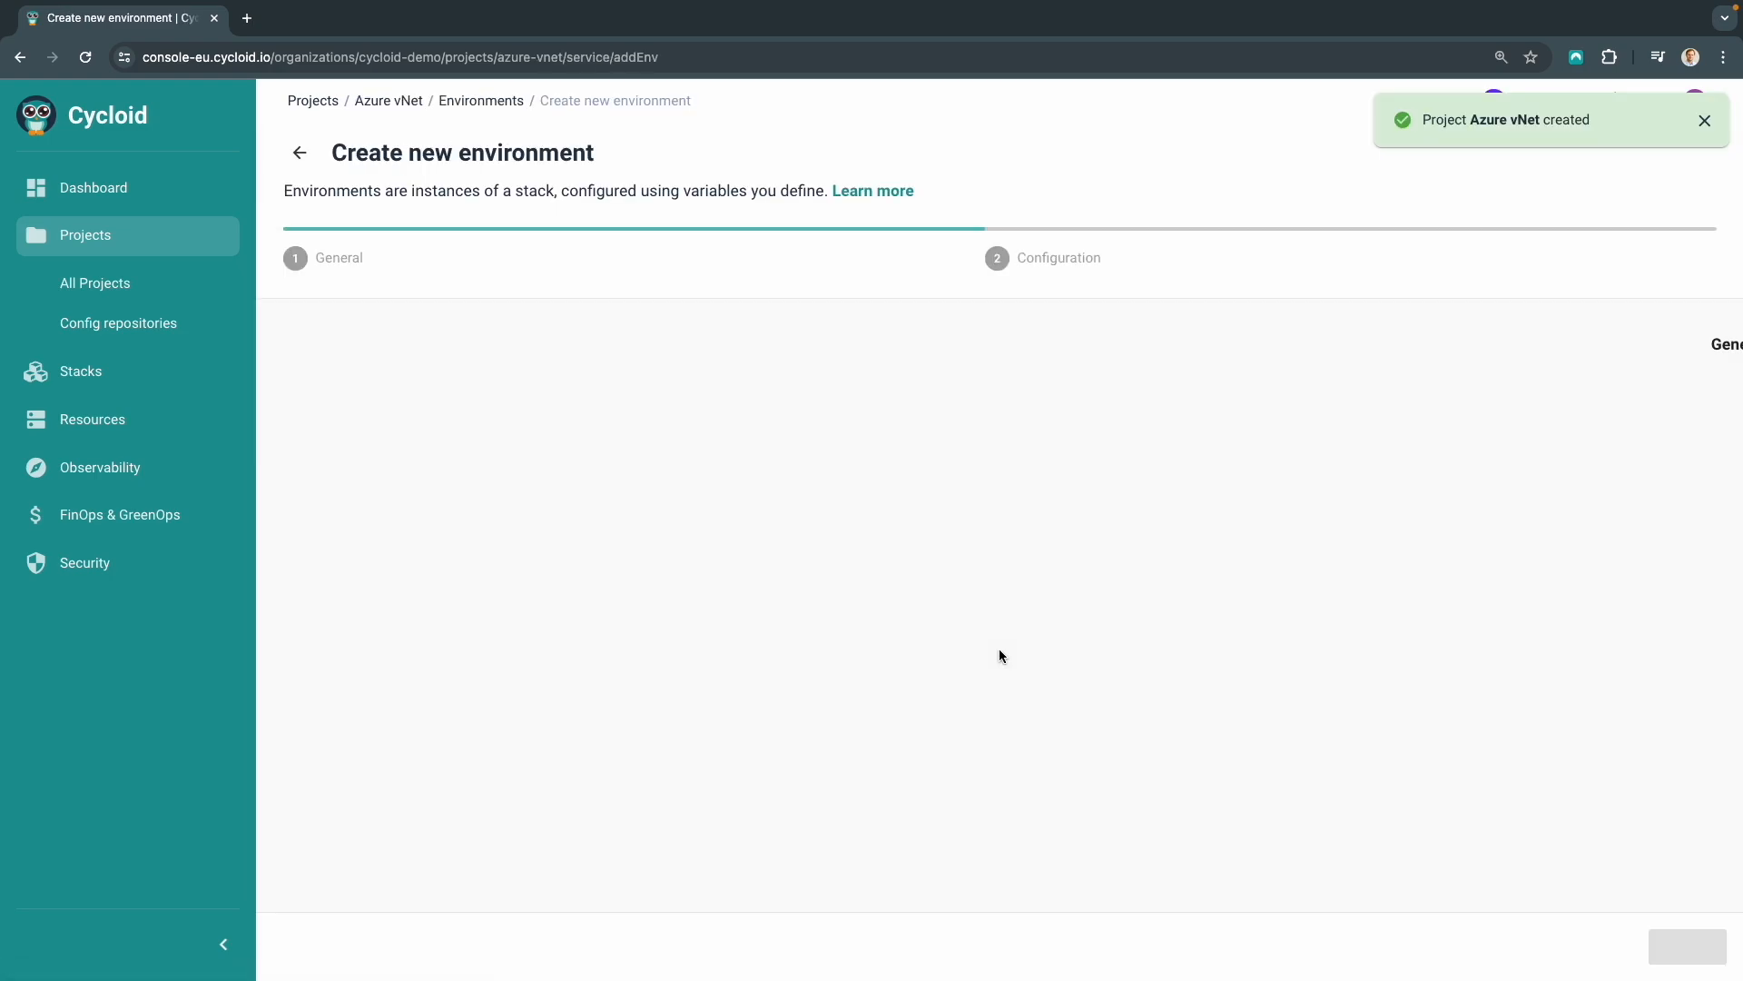
{"action": "left_click", "coordinate": [744, 374]}
{"action": "type", "text": "demo"}
{"action": "left_click", "coordinate": [547, 474]}
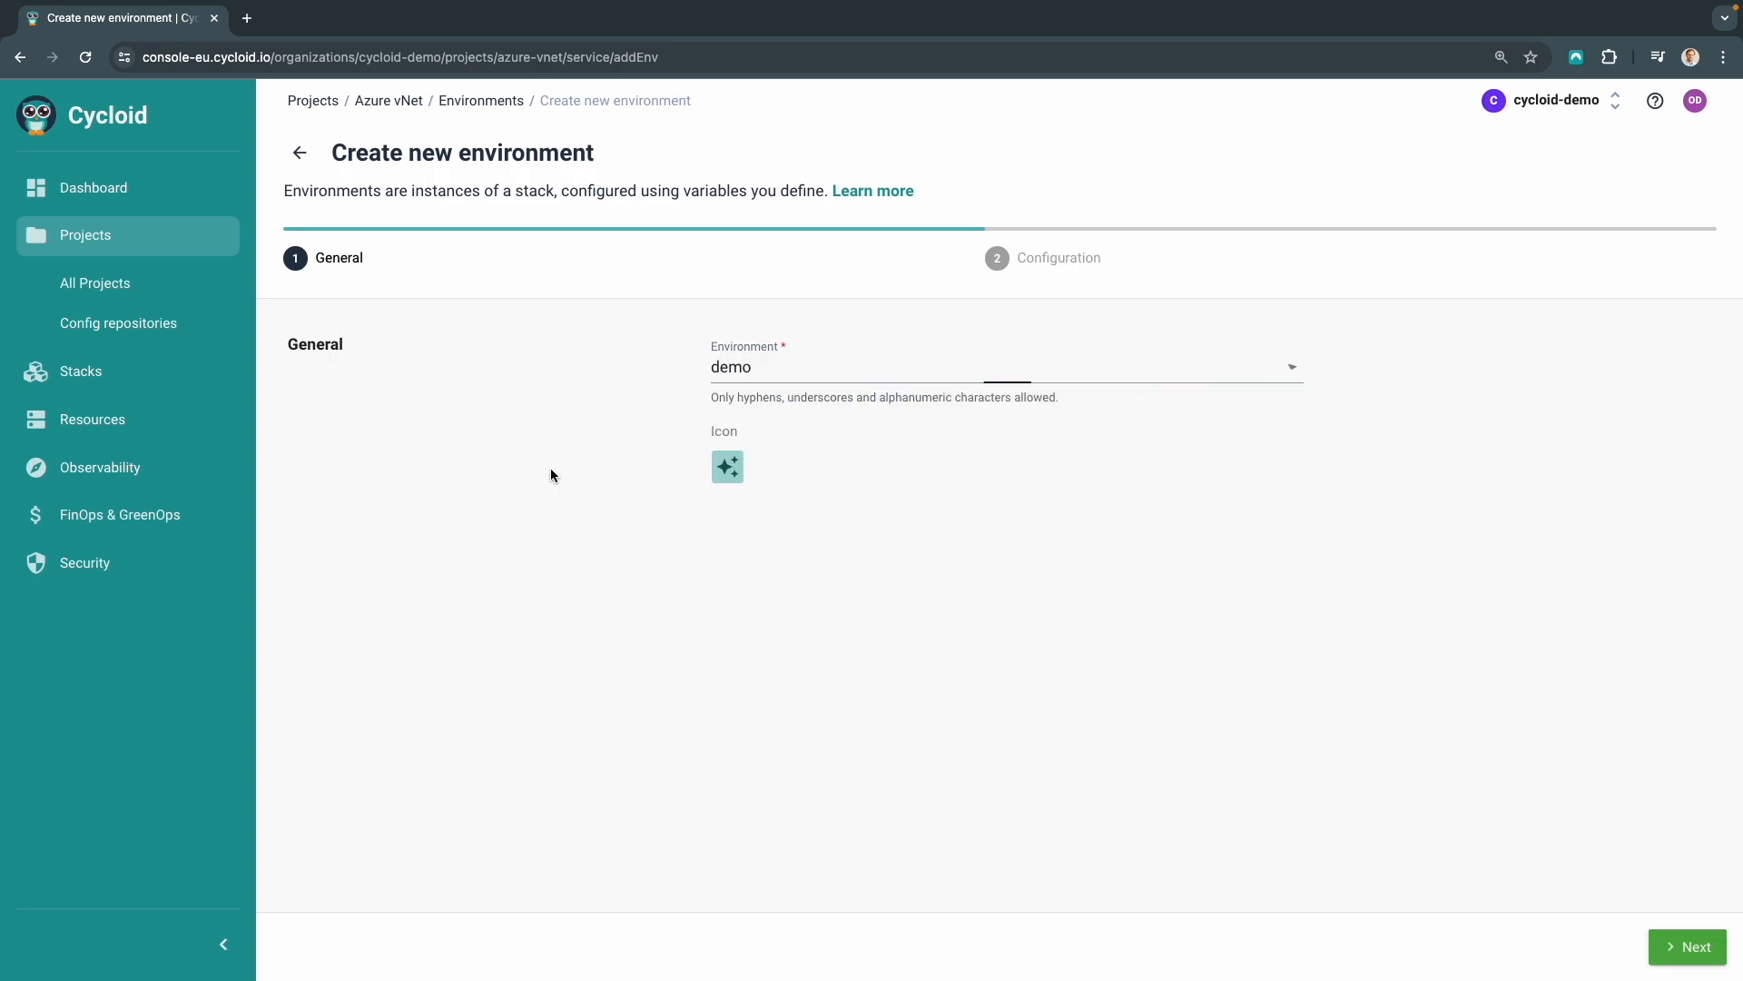
{"action": "left_click", "coordinate": [1695, 951]}
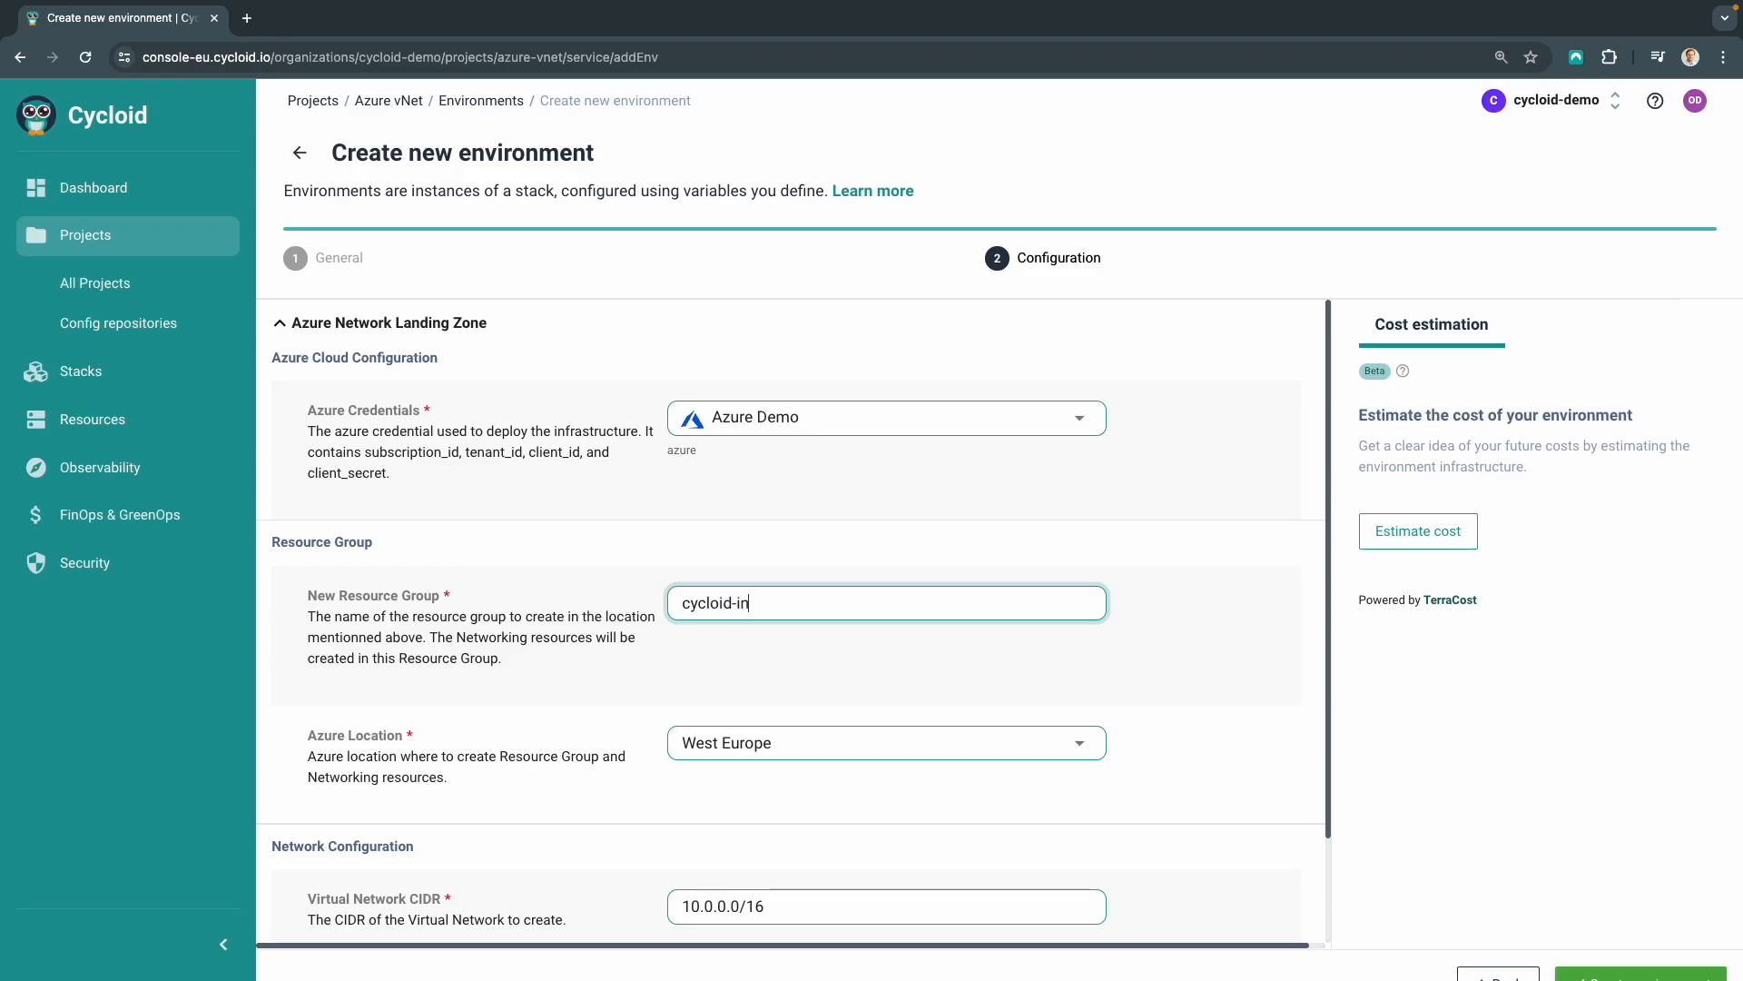
Set the new resource group to cycloid-integration, keep the West Europe location, and create the environment
{"action": "type", "text": "gration"}
{"action": "left_click", "coordinate": [771, 745]}
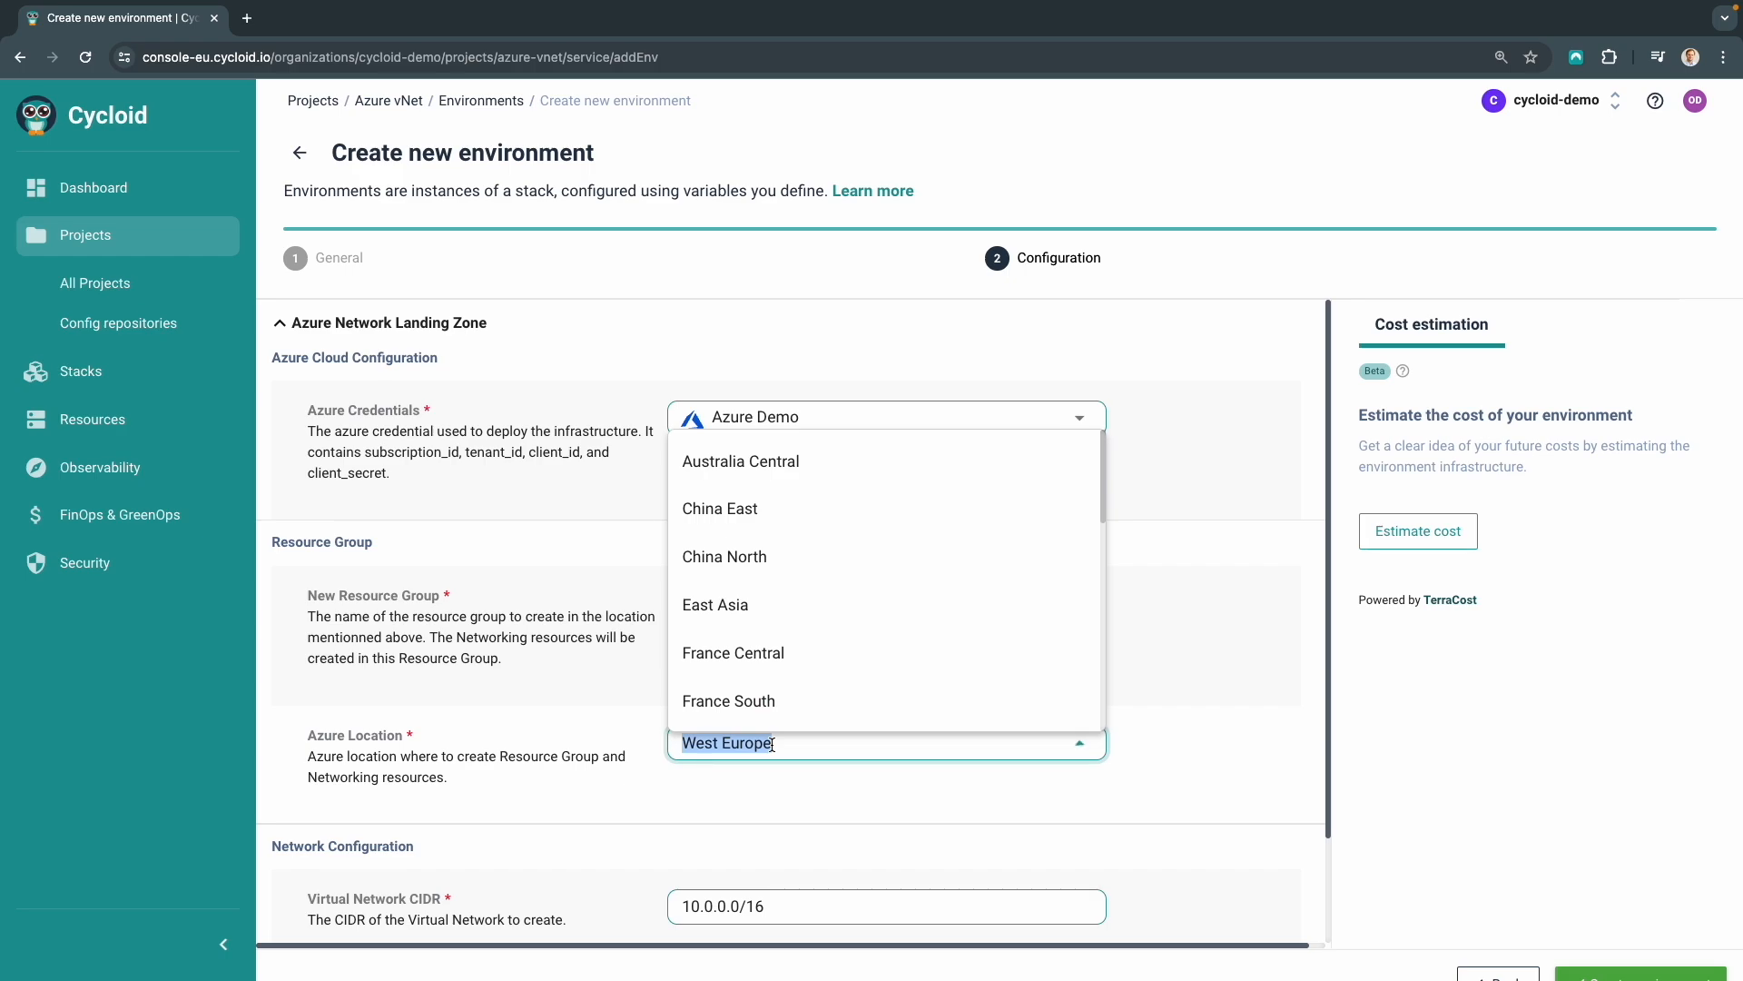
{"action": "left_click", "coordinate": [816, 797]}
{"action": "scroll", "coordinate": [817, 796], "scroll_direction": "down", "scroll_amount": 2}
{"action": "scroll", "coordinate": [816, 796], "scroll_direction": "down", "scroll_amount": 1}
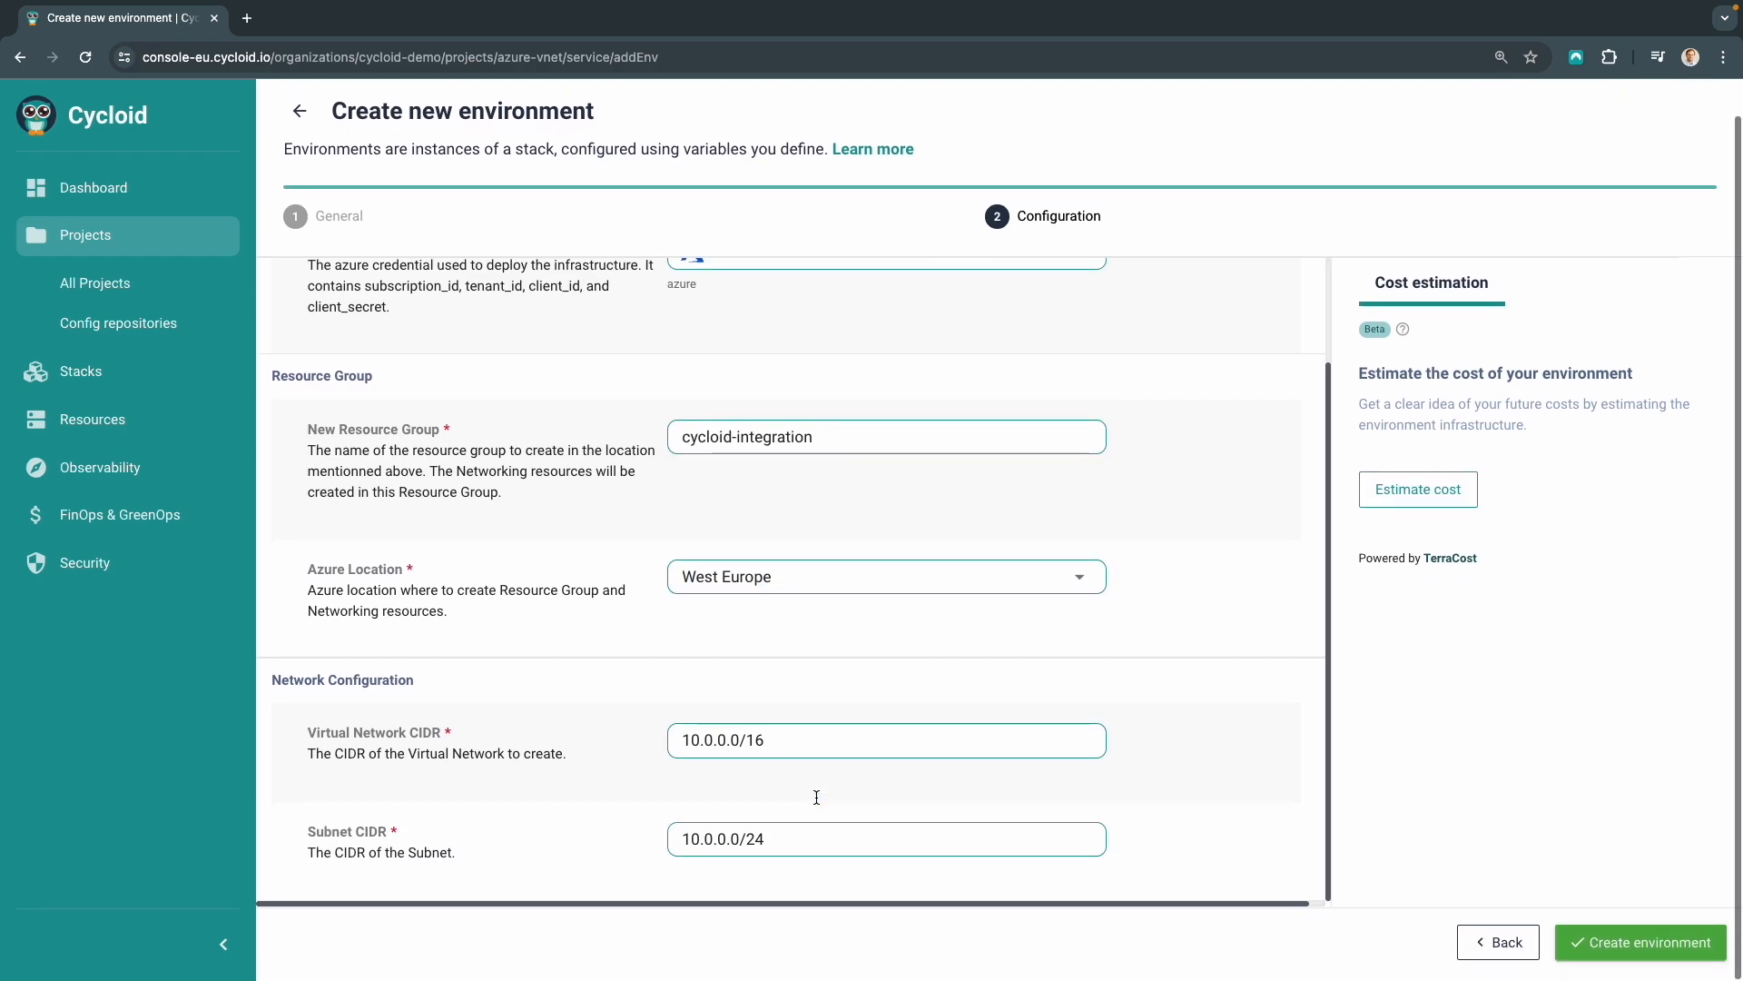
{"action": "left_click", "coordinate": [1634, 947]}
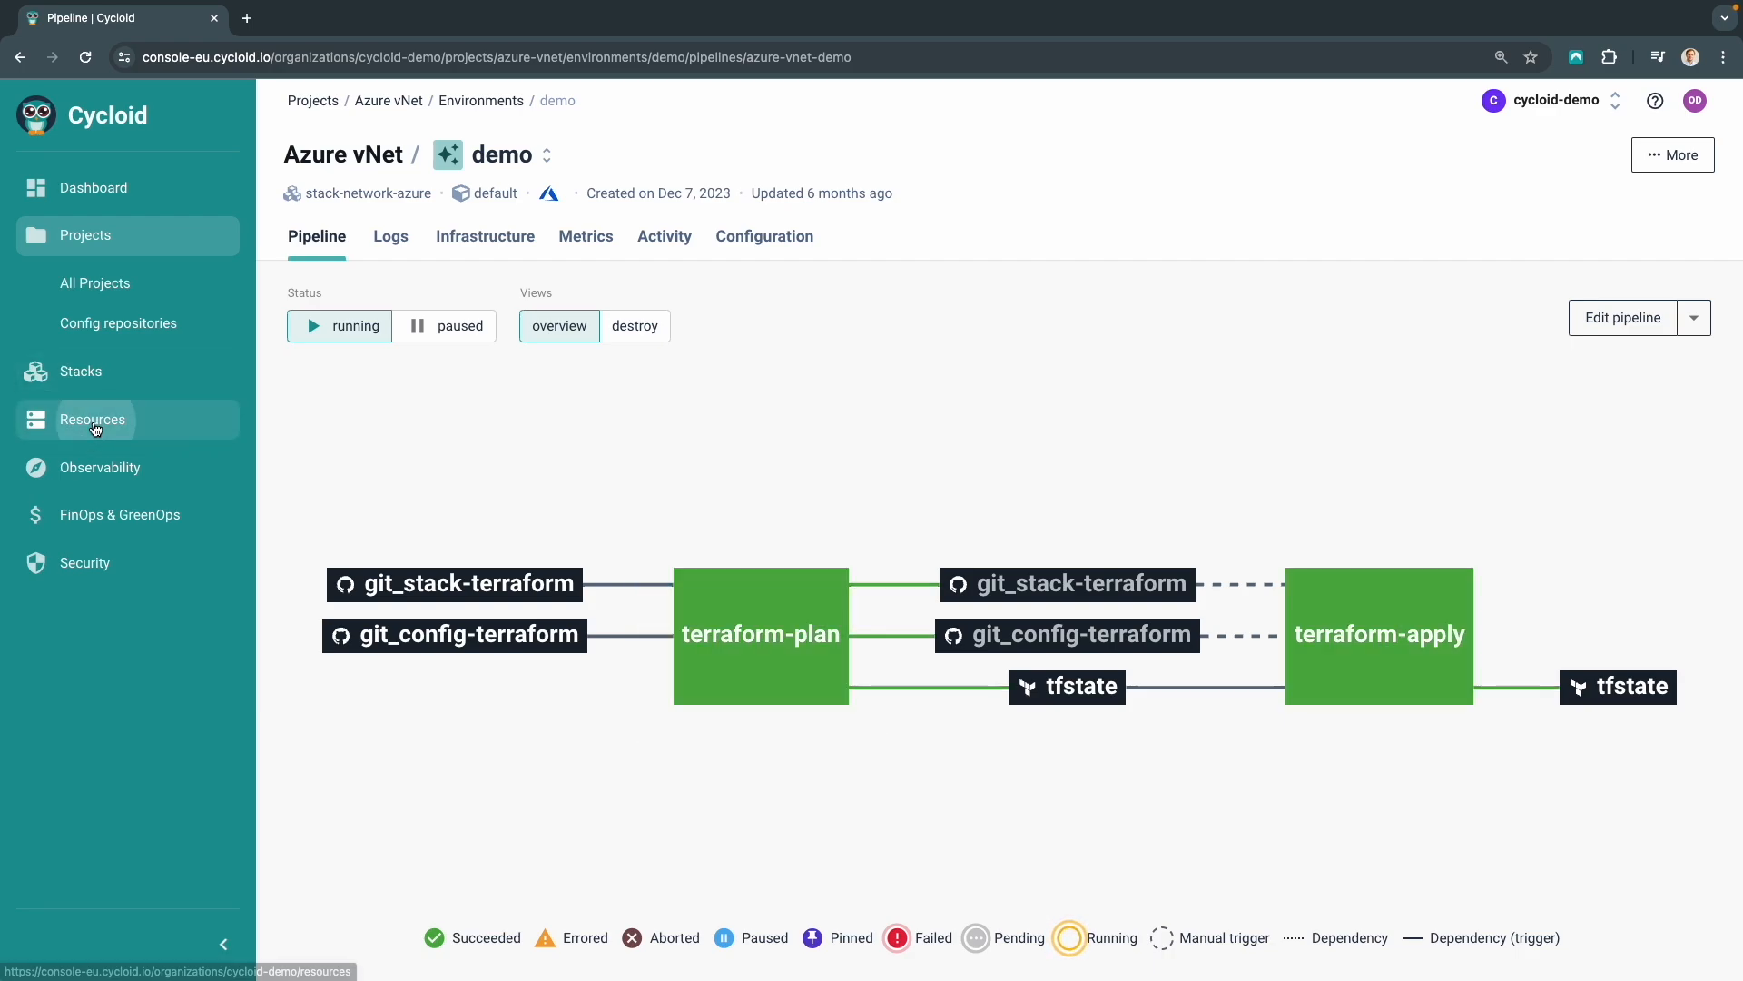
Filter the resource inventory to show only resources of the azure-vnet project
{"action": "left_click", "coordinate": [105, 421]}
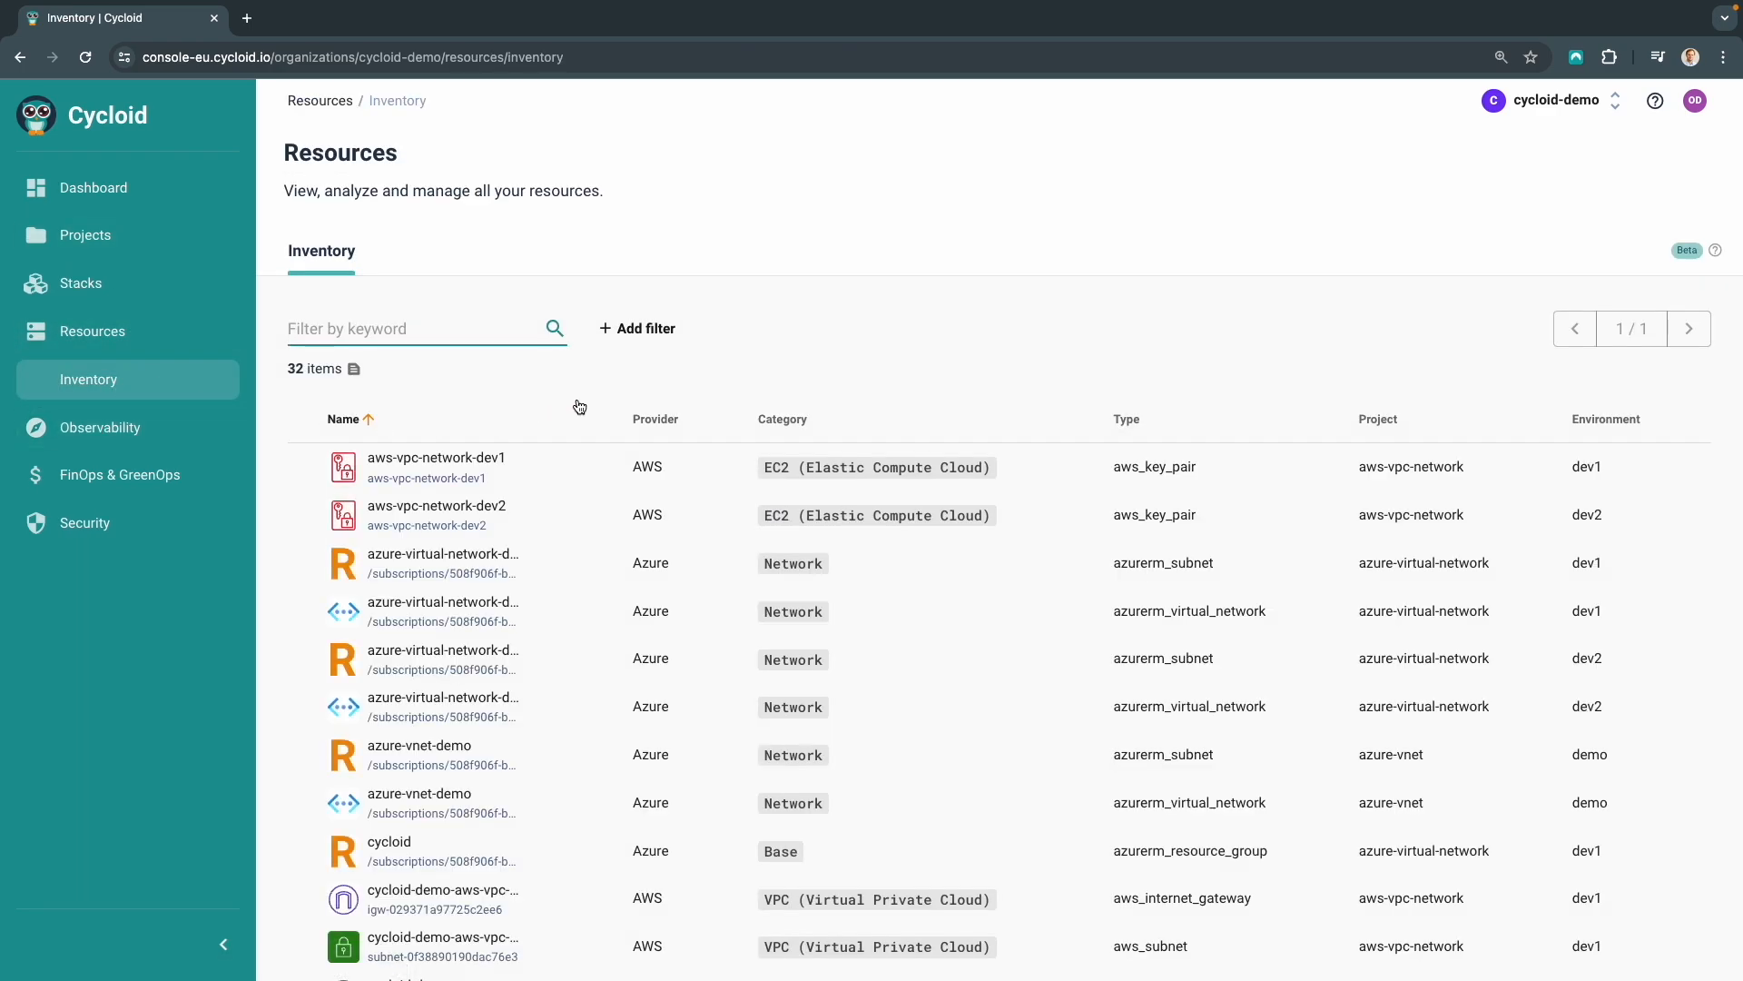
{"action": "left_click", "coordinate": [657, 332]}
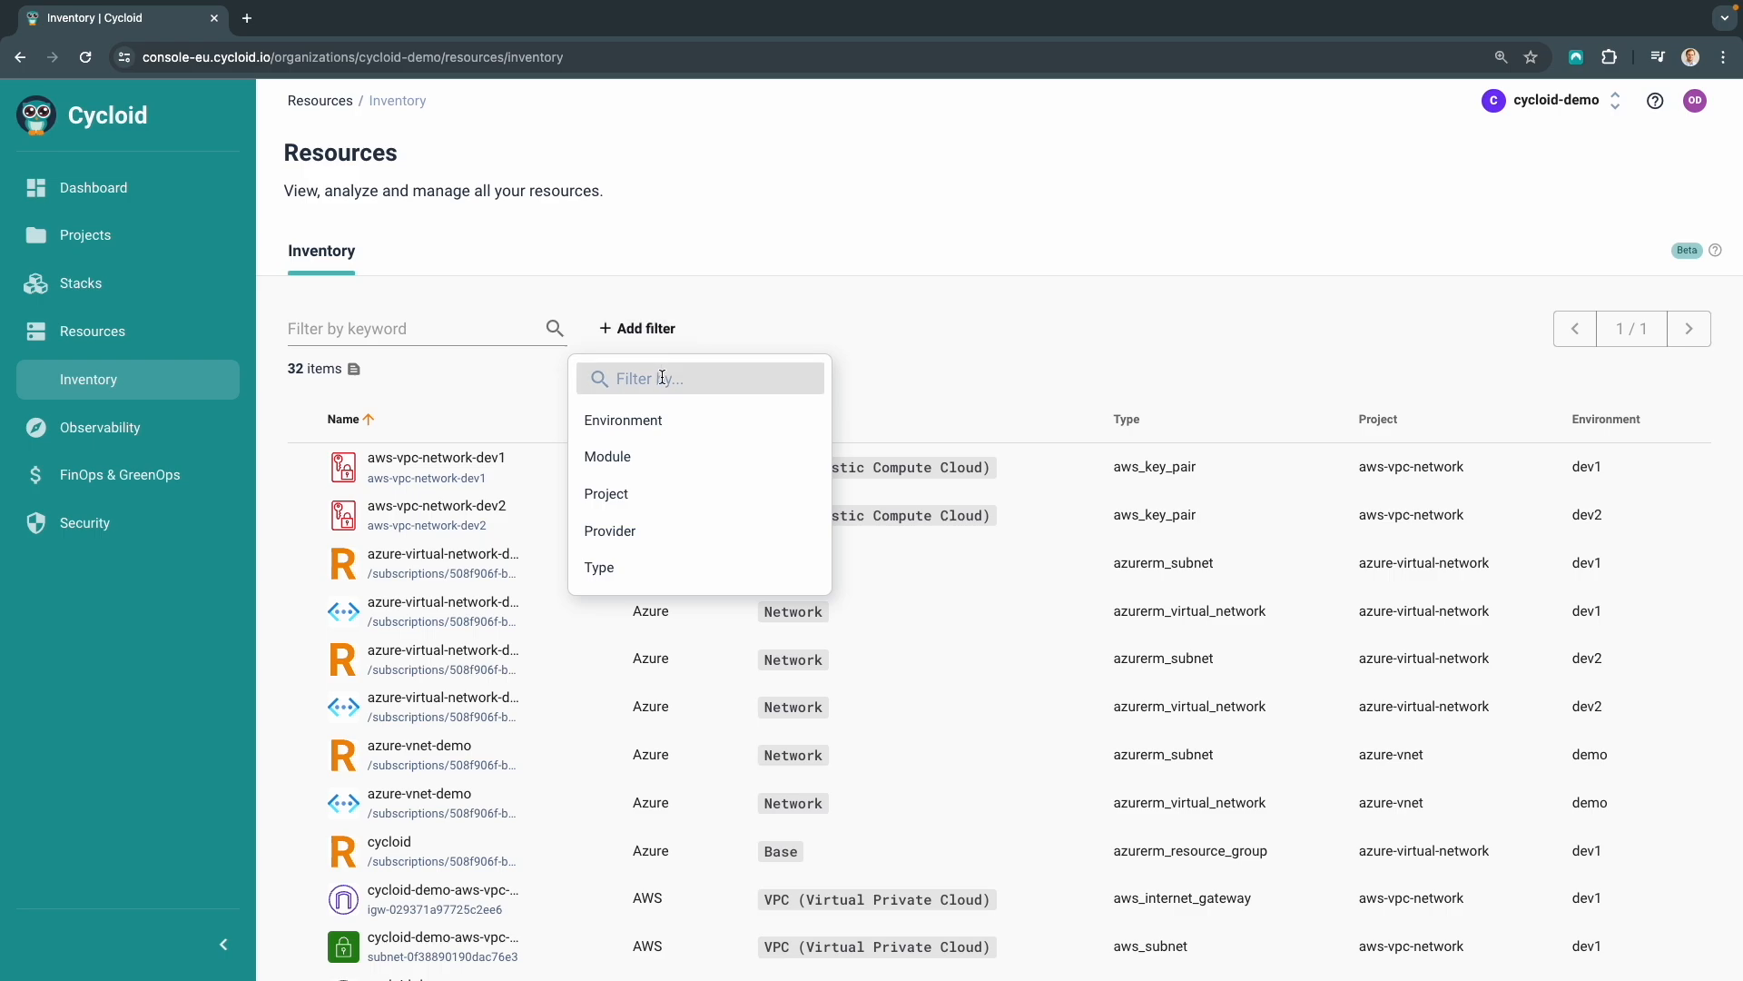
{"action": "left_click", "coordinate": [663, 377]}
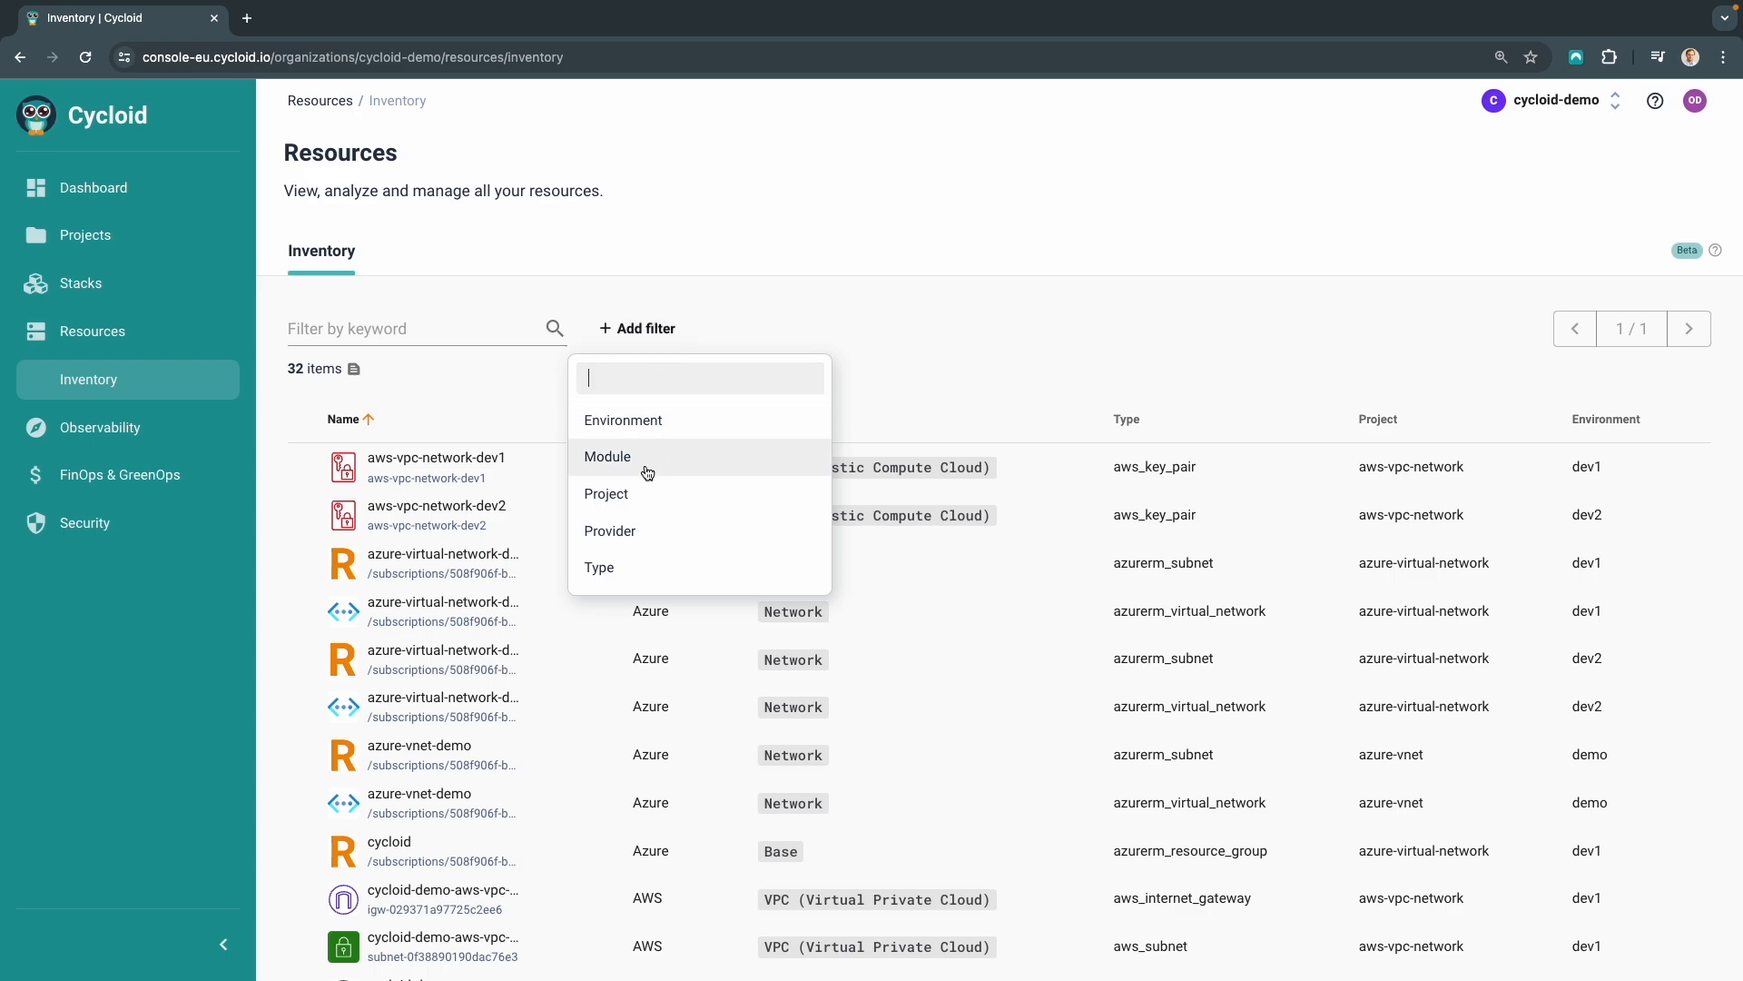
{"action": "left_click", "coordinate": [625, 495]}
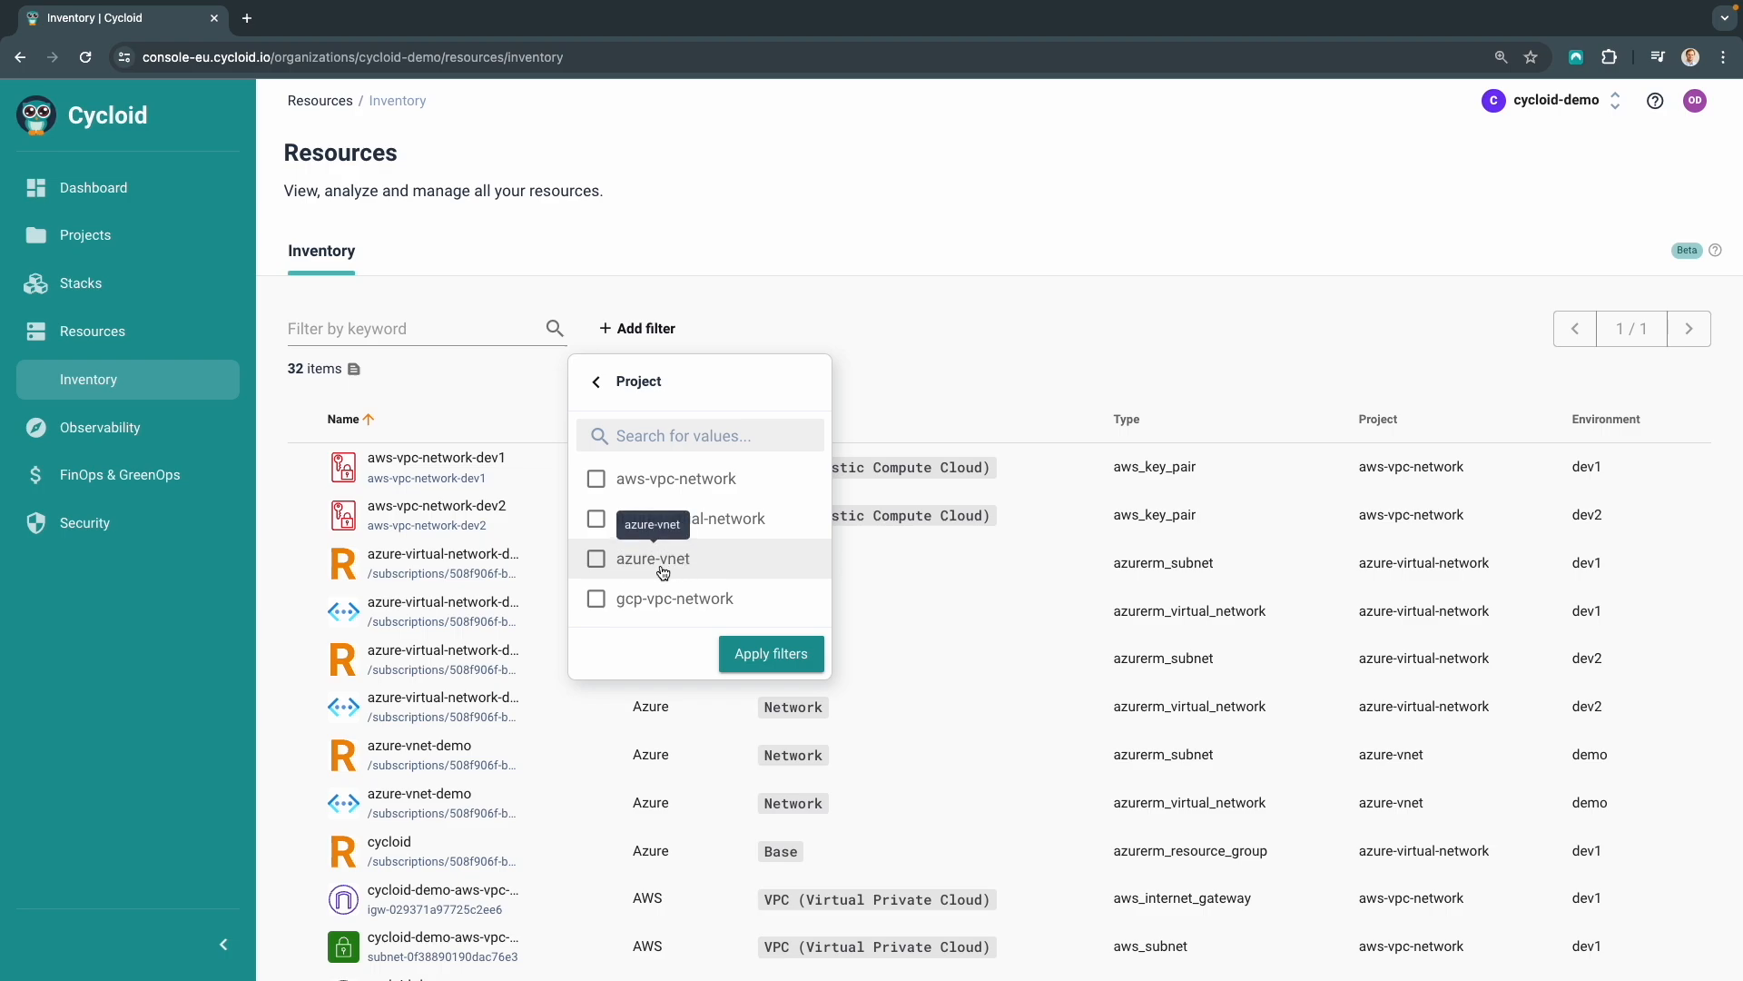
{"action": "left_click", "coordinate": [596, 558]}
{"action": "left_click", "coordinate": [766, 656]}
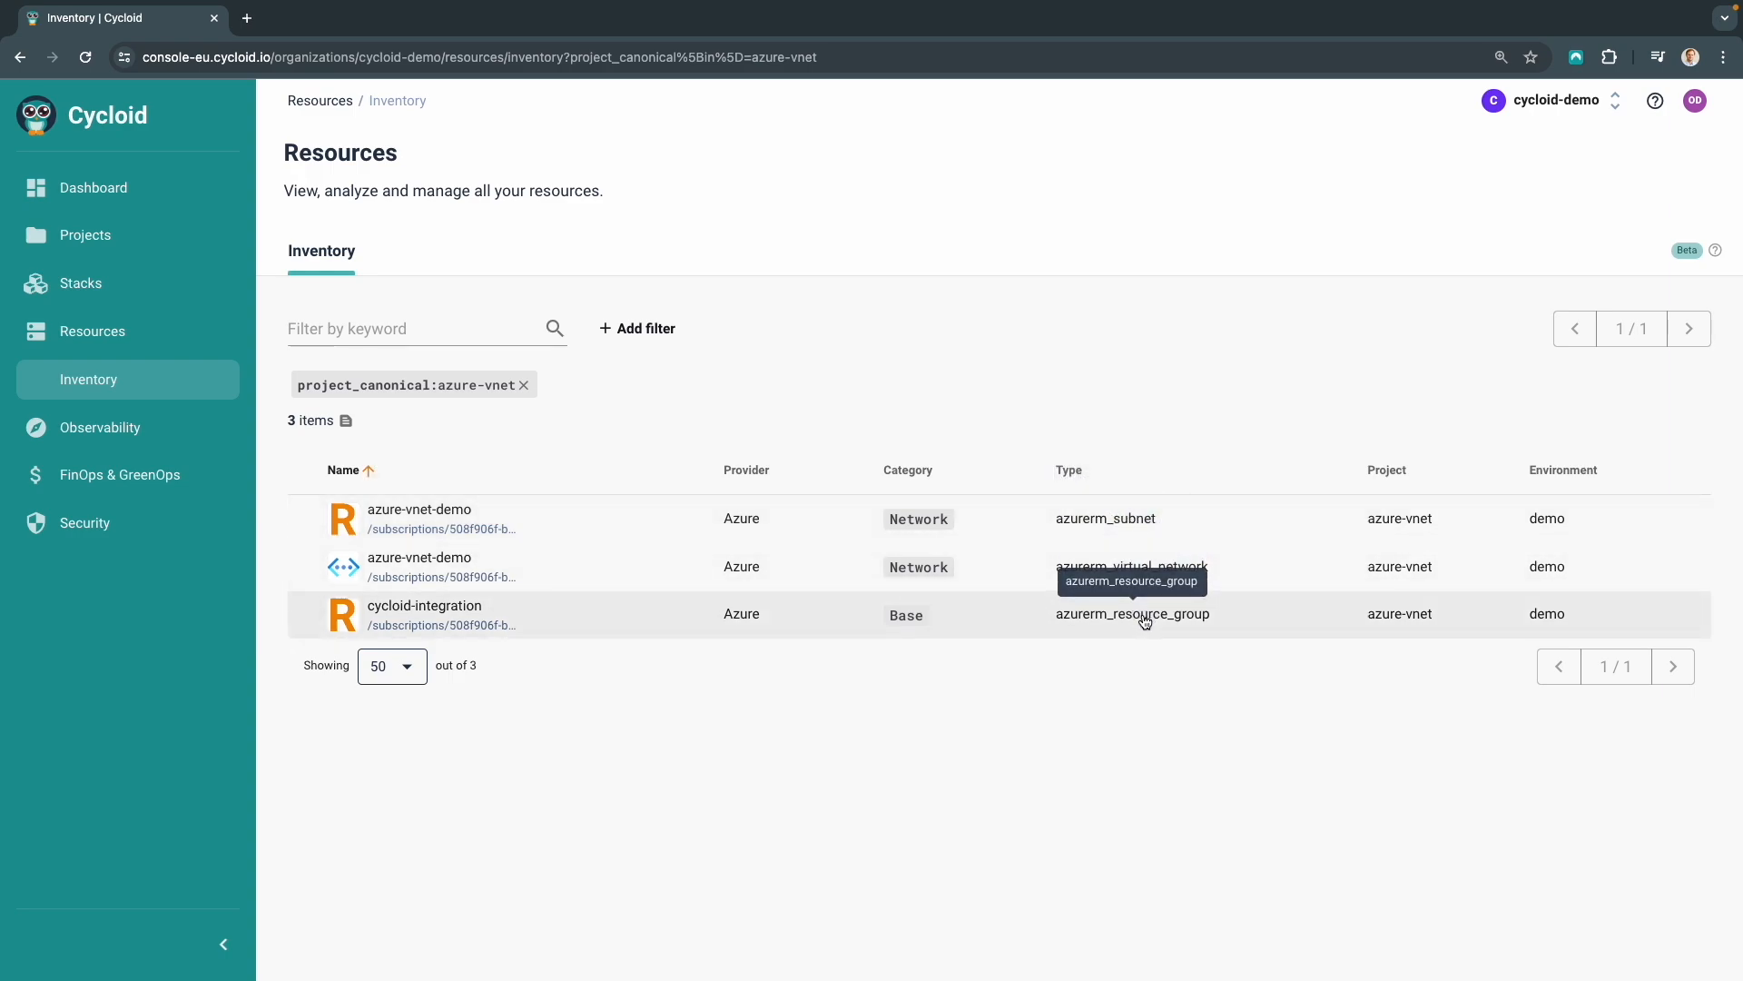
Start a new project from the Azure Virtual Machine stack
{"action": "left_click", "coordinate": [86, 287]}
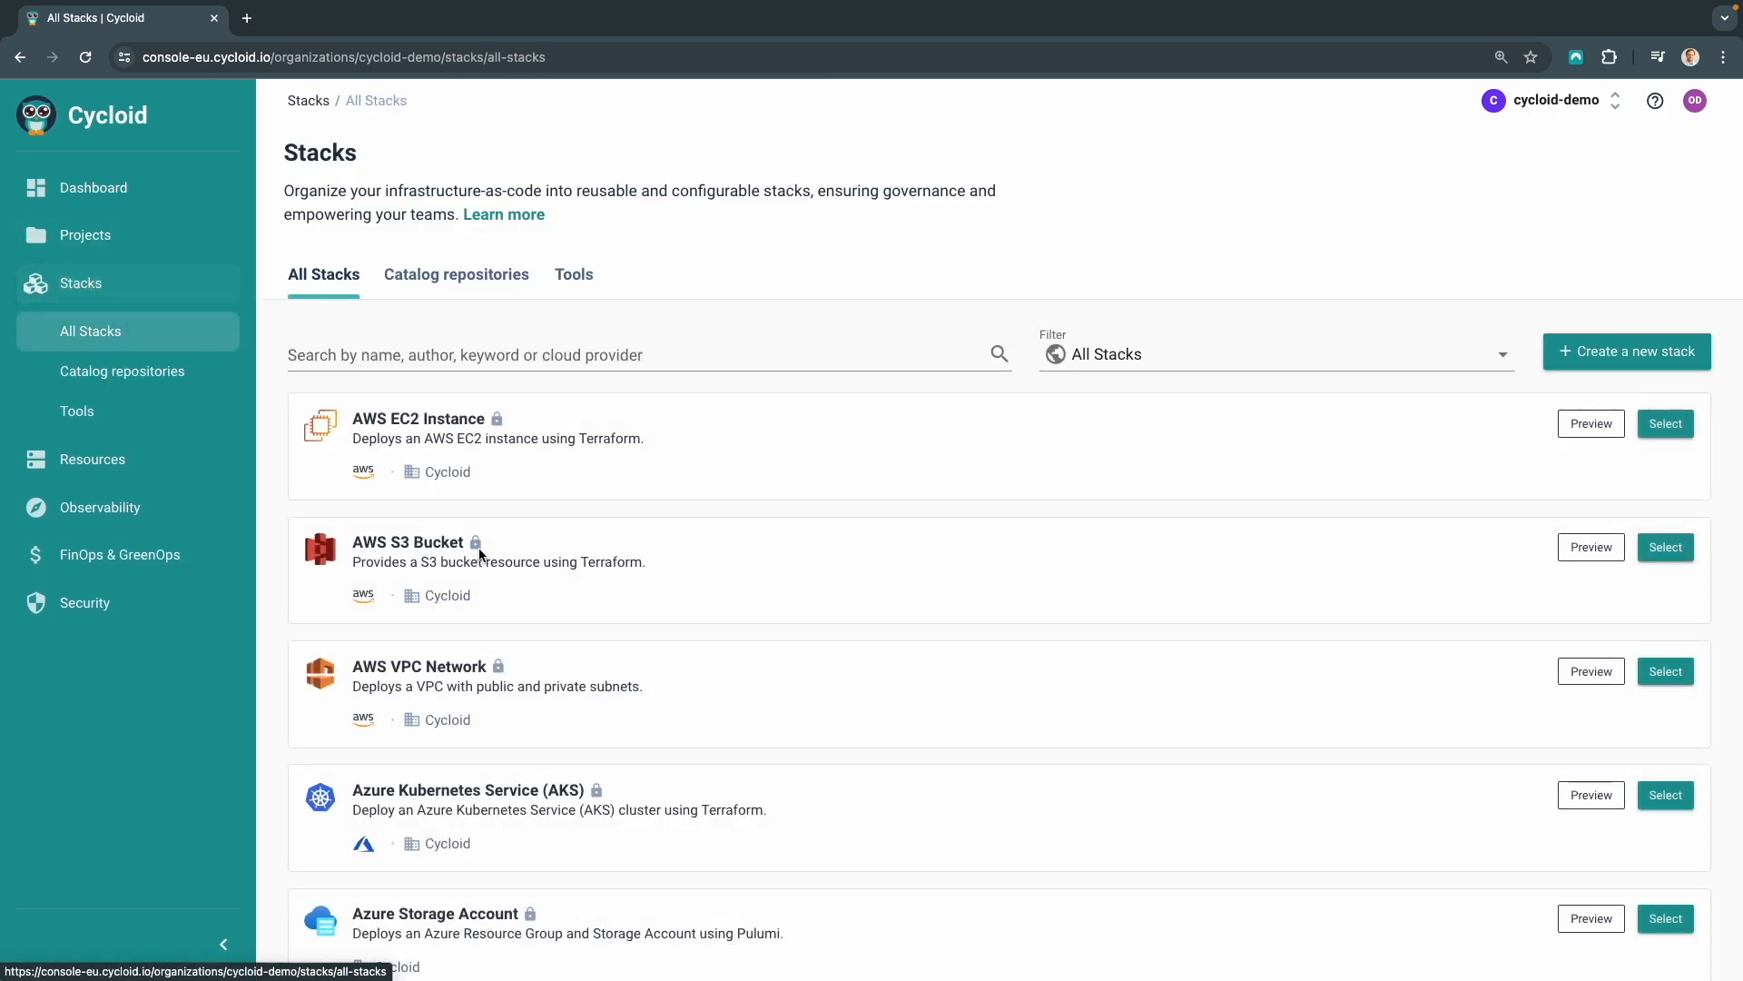
{"action": "scroll", "coordinate": [584, 771], "scroll_direction": "down", "scroll_amount": 7}
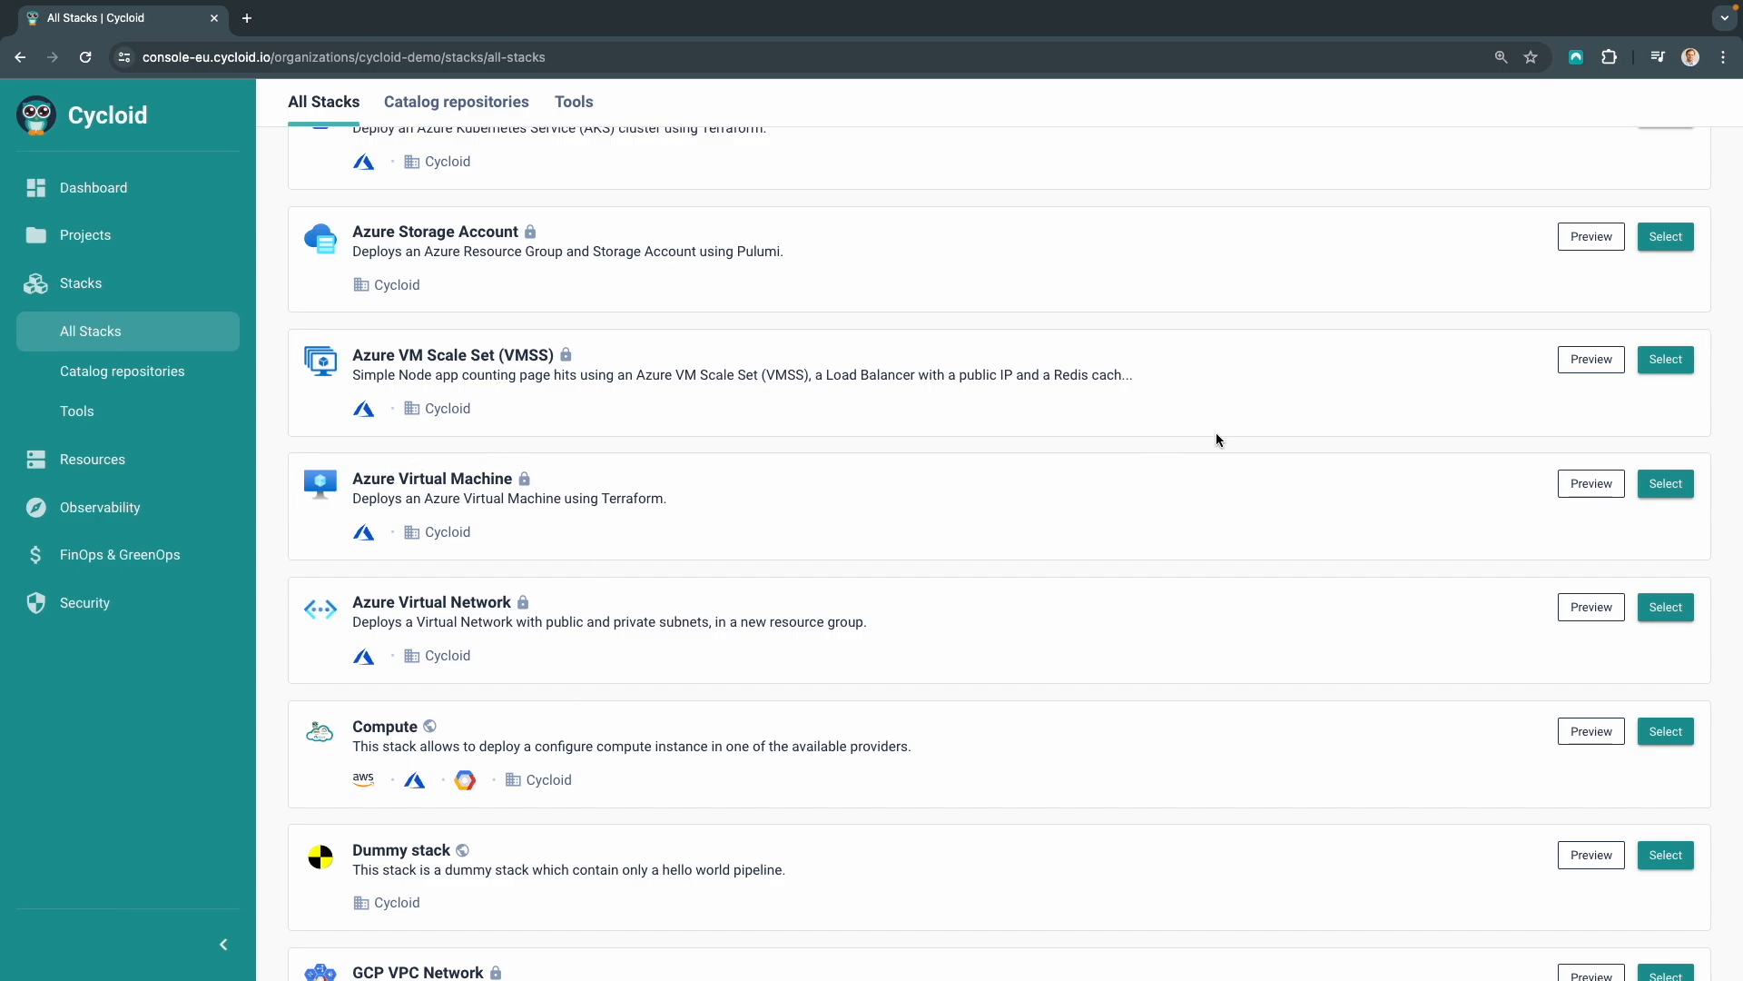
{"action": "left_click", "coordinate": [1665, 483]}
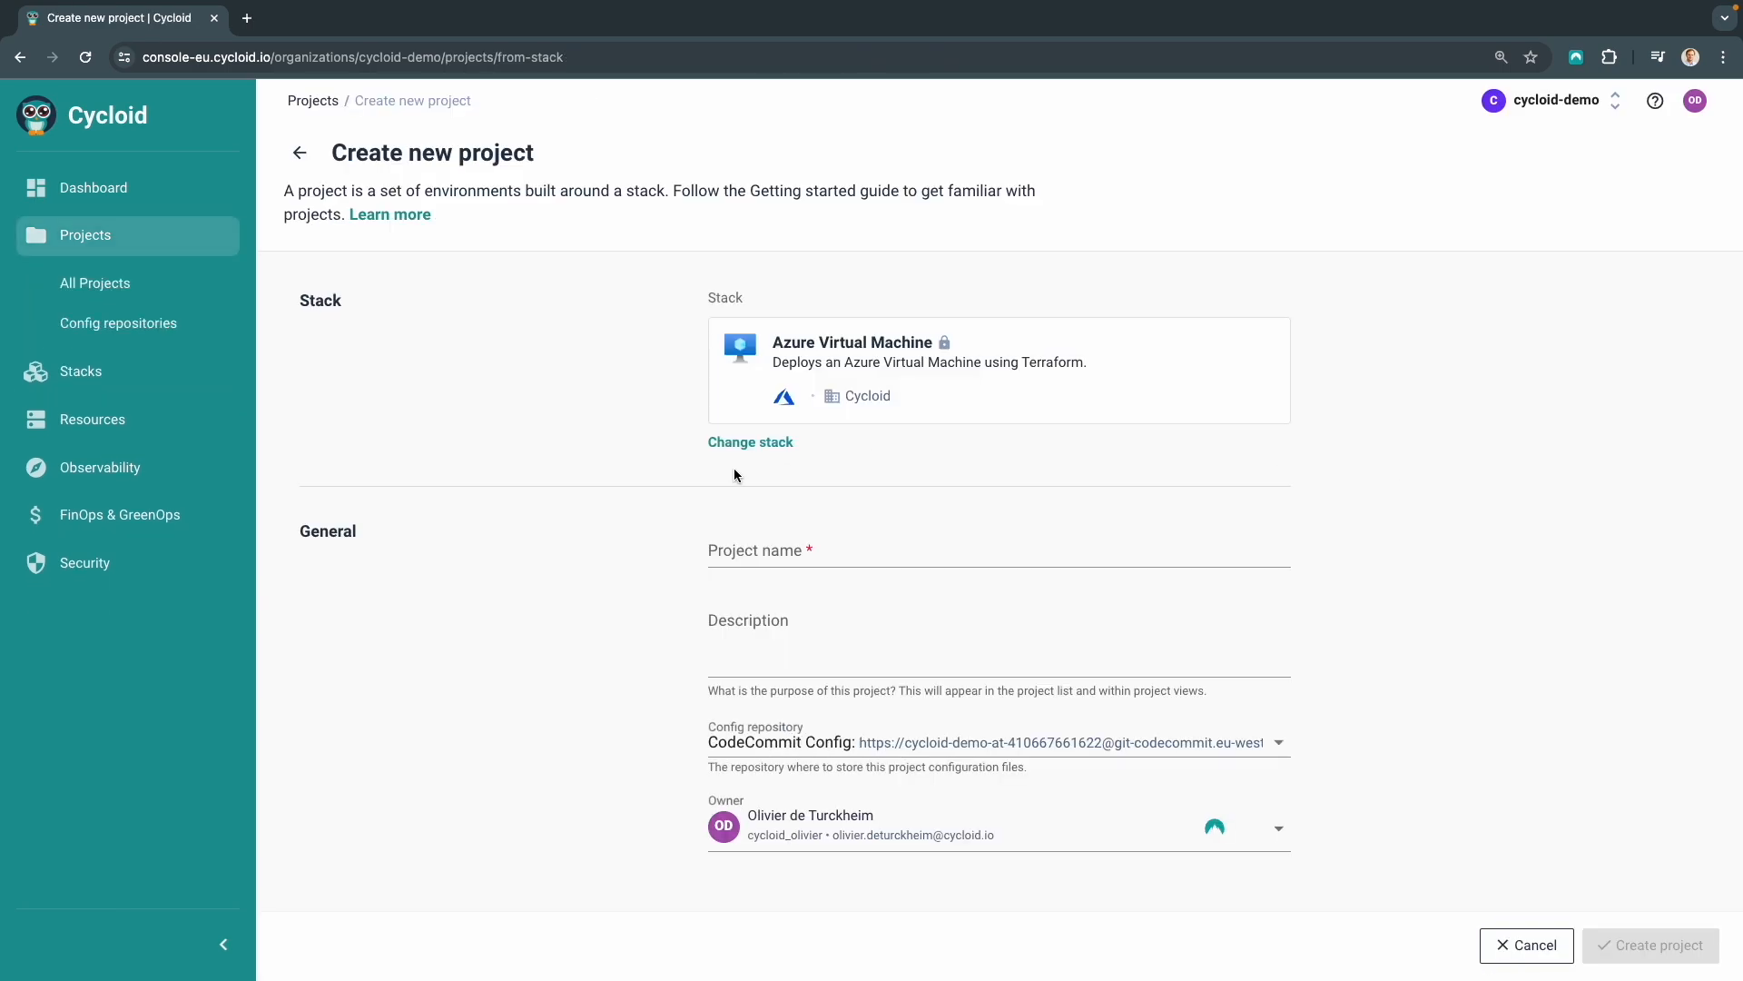
Name the project Azure compute and create it
{"action": "left_click", "coordinate": [792, 545]}
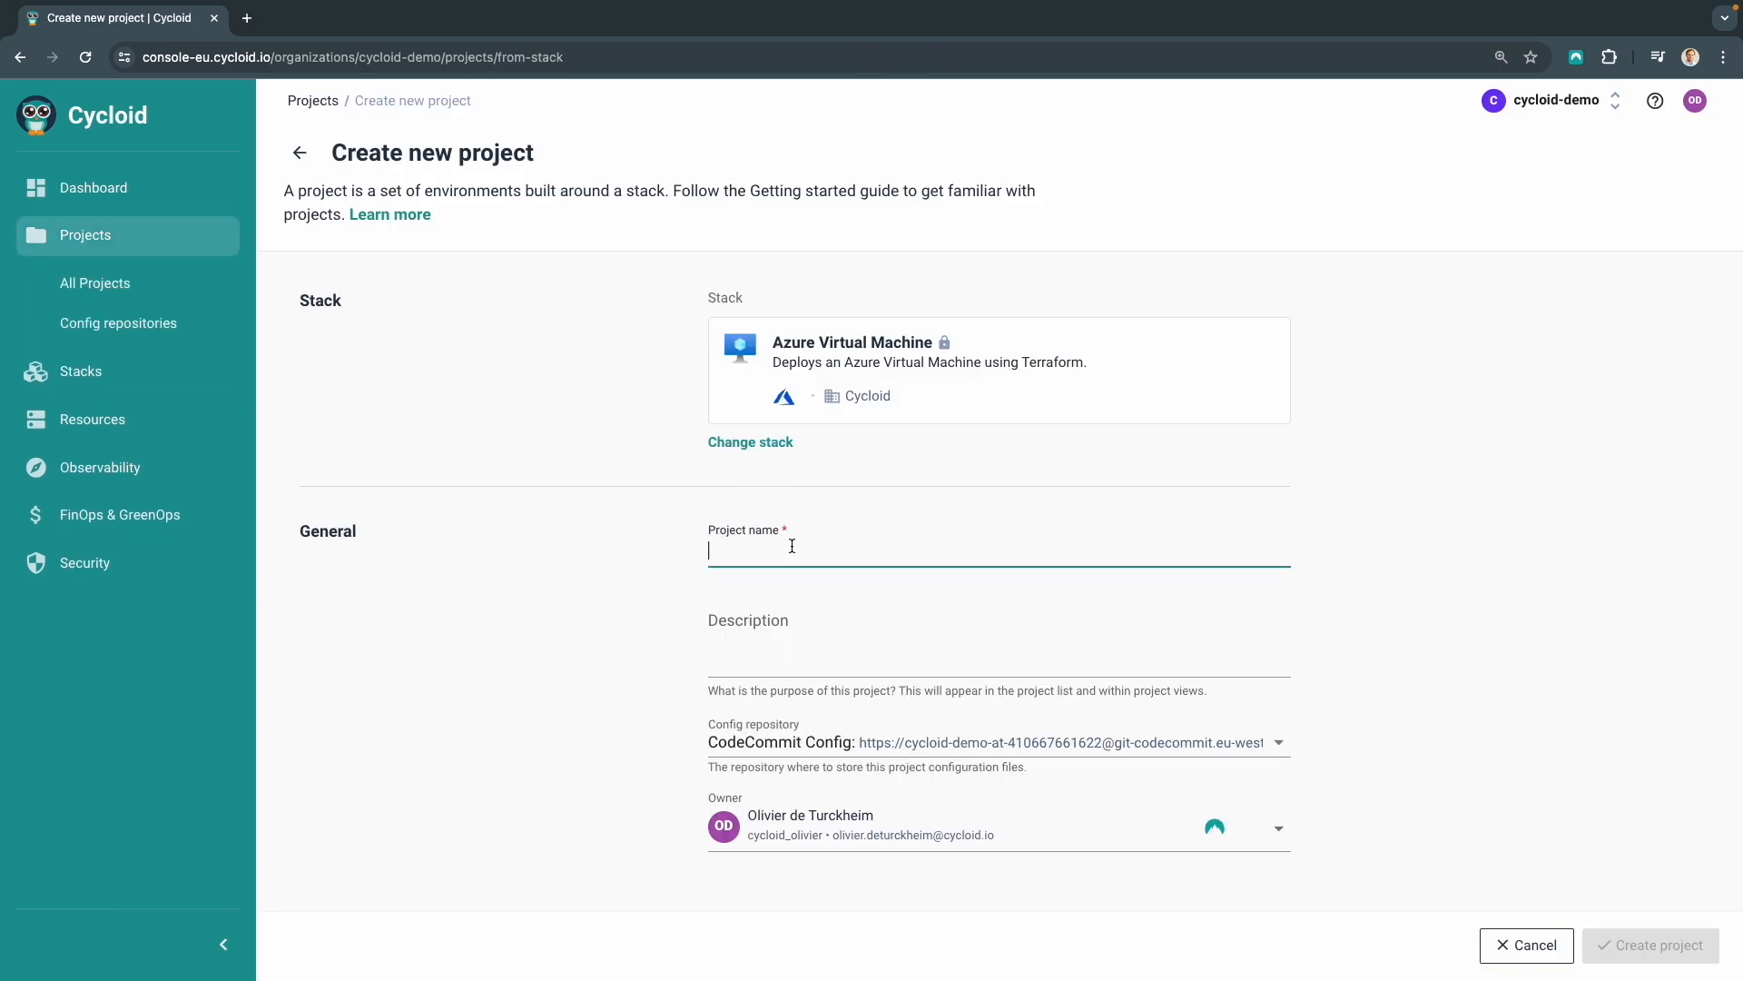
{"action": "type", "text": "Azure compute"}
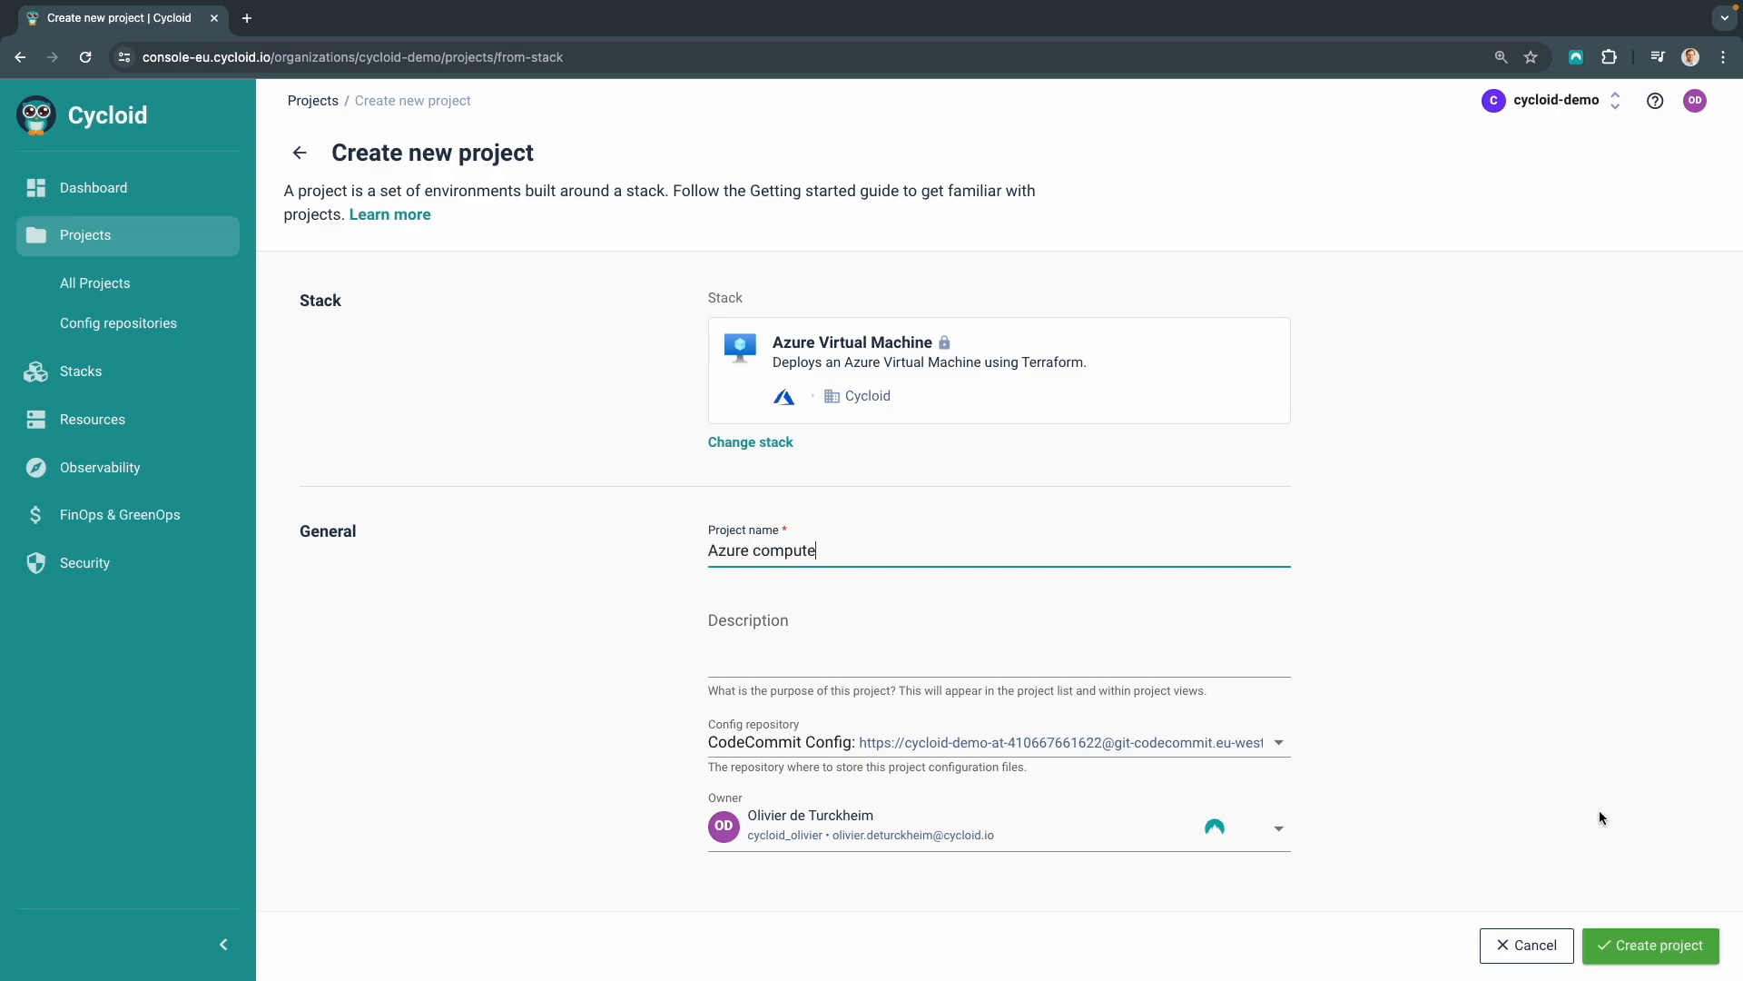
{"action": "left_click", "coordinate": [1634, 945]}
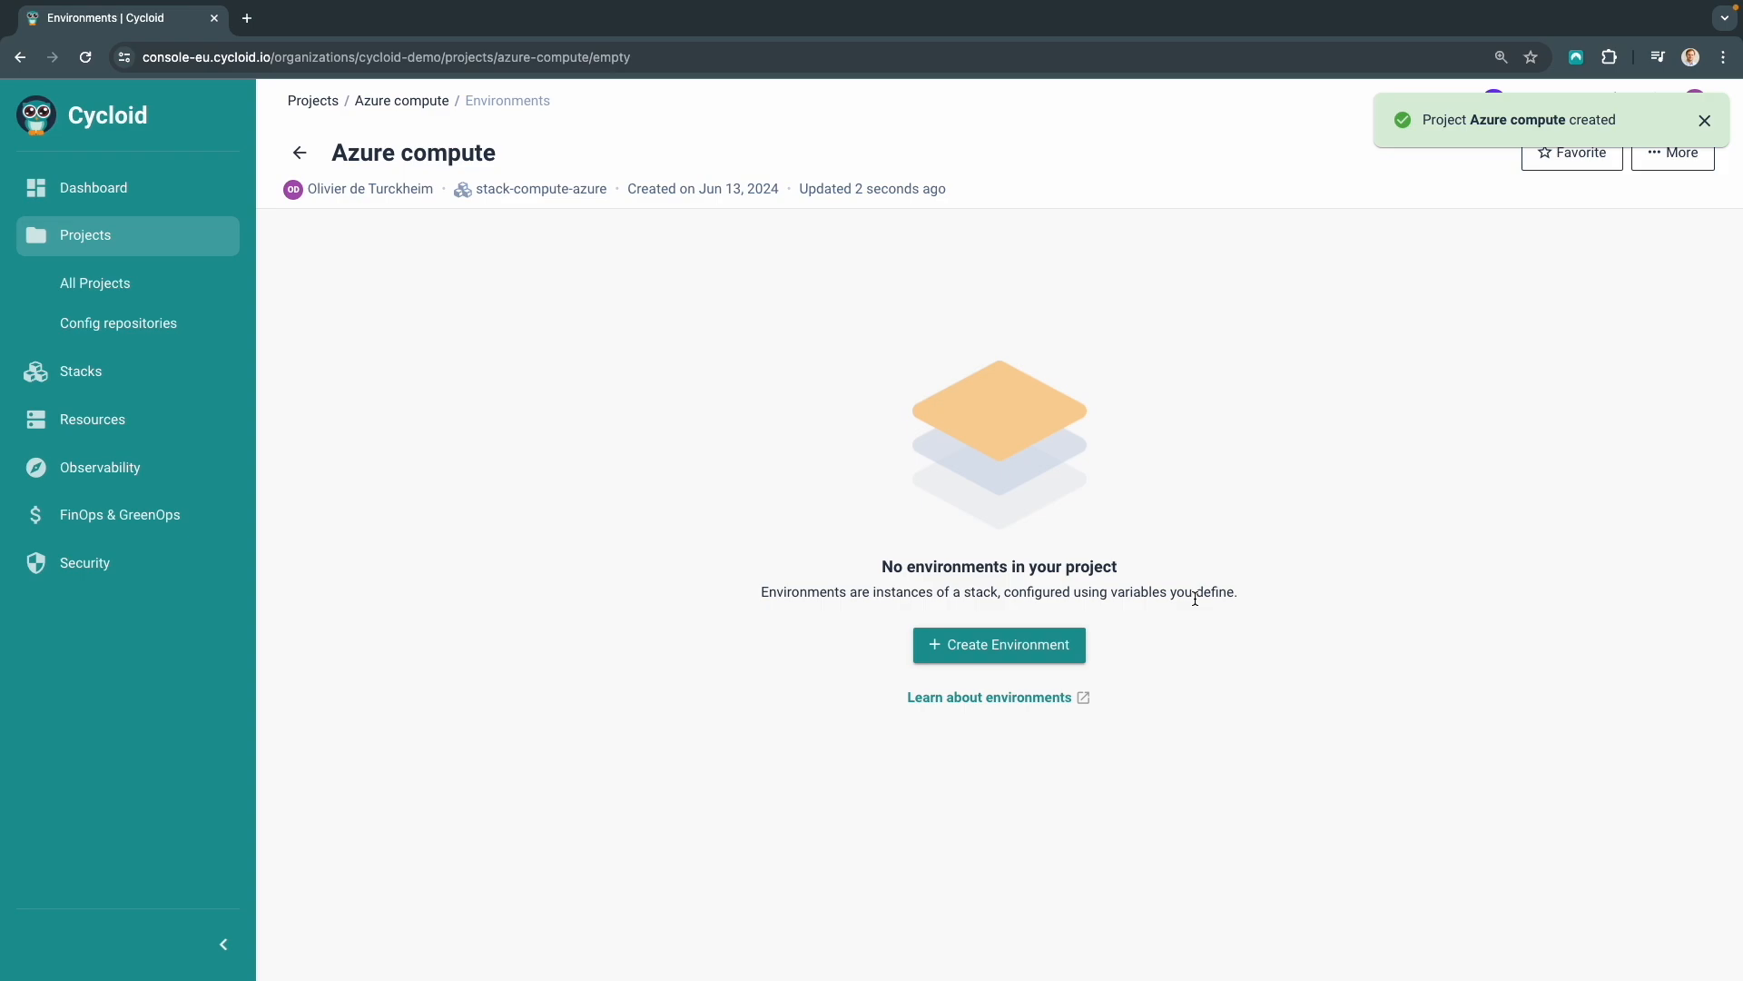
Create a demo environment using the Cycloid Asset Inventory use case and continue to configuration
{"action": "left_click", "coordinate": [961, 650]}
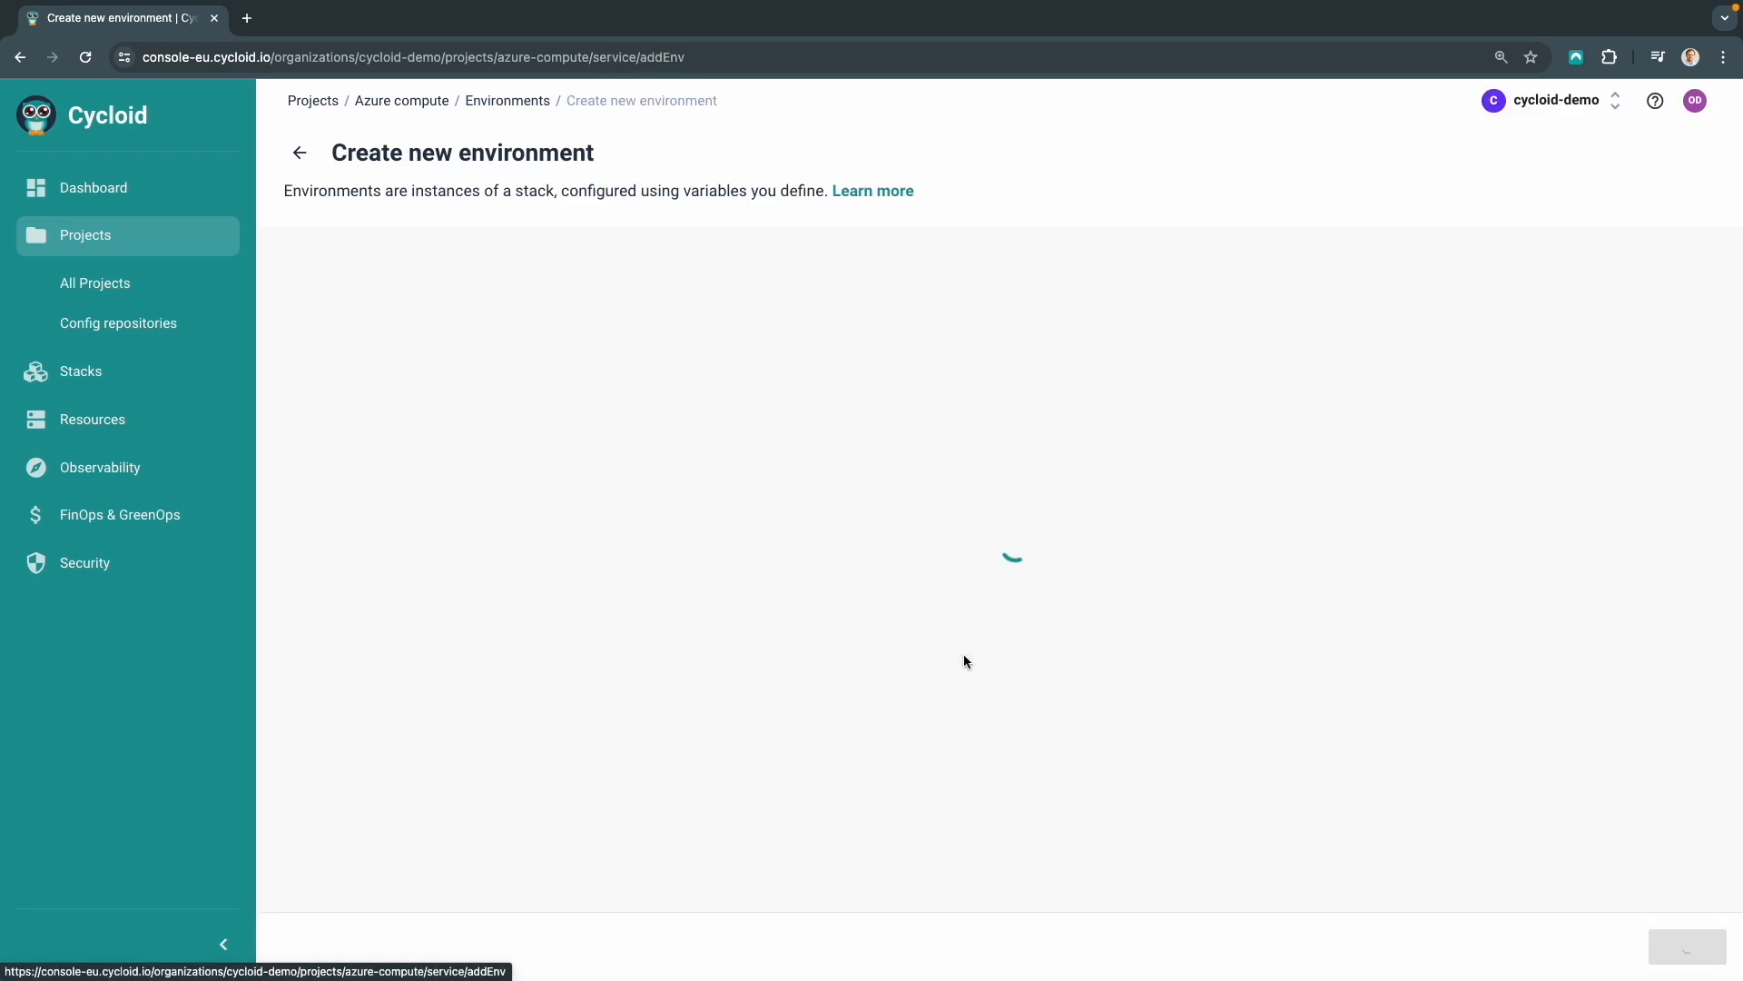
{"action": "left_click", "coordinate": [821, 375]}
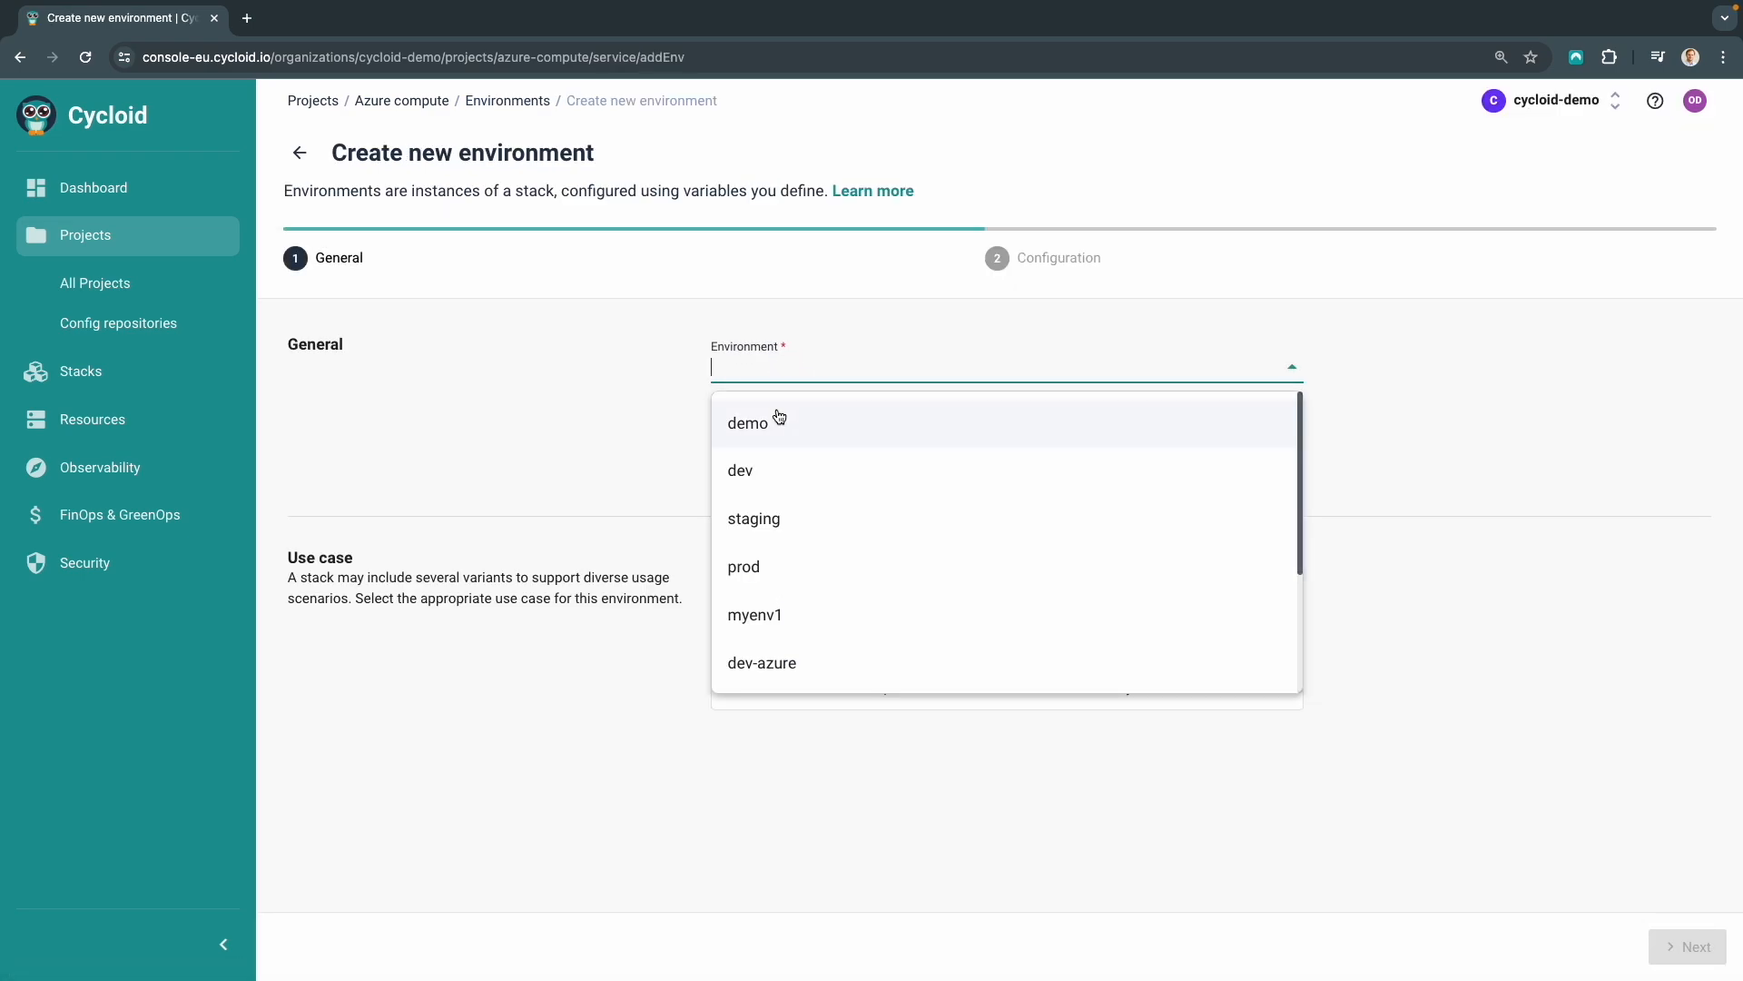
{"action": "left_click", "coordinate": [778, 416]}
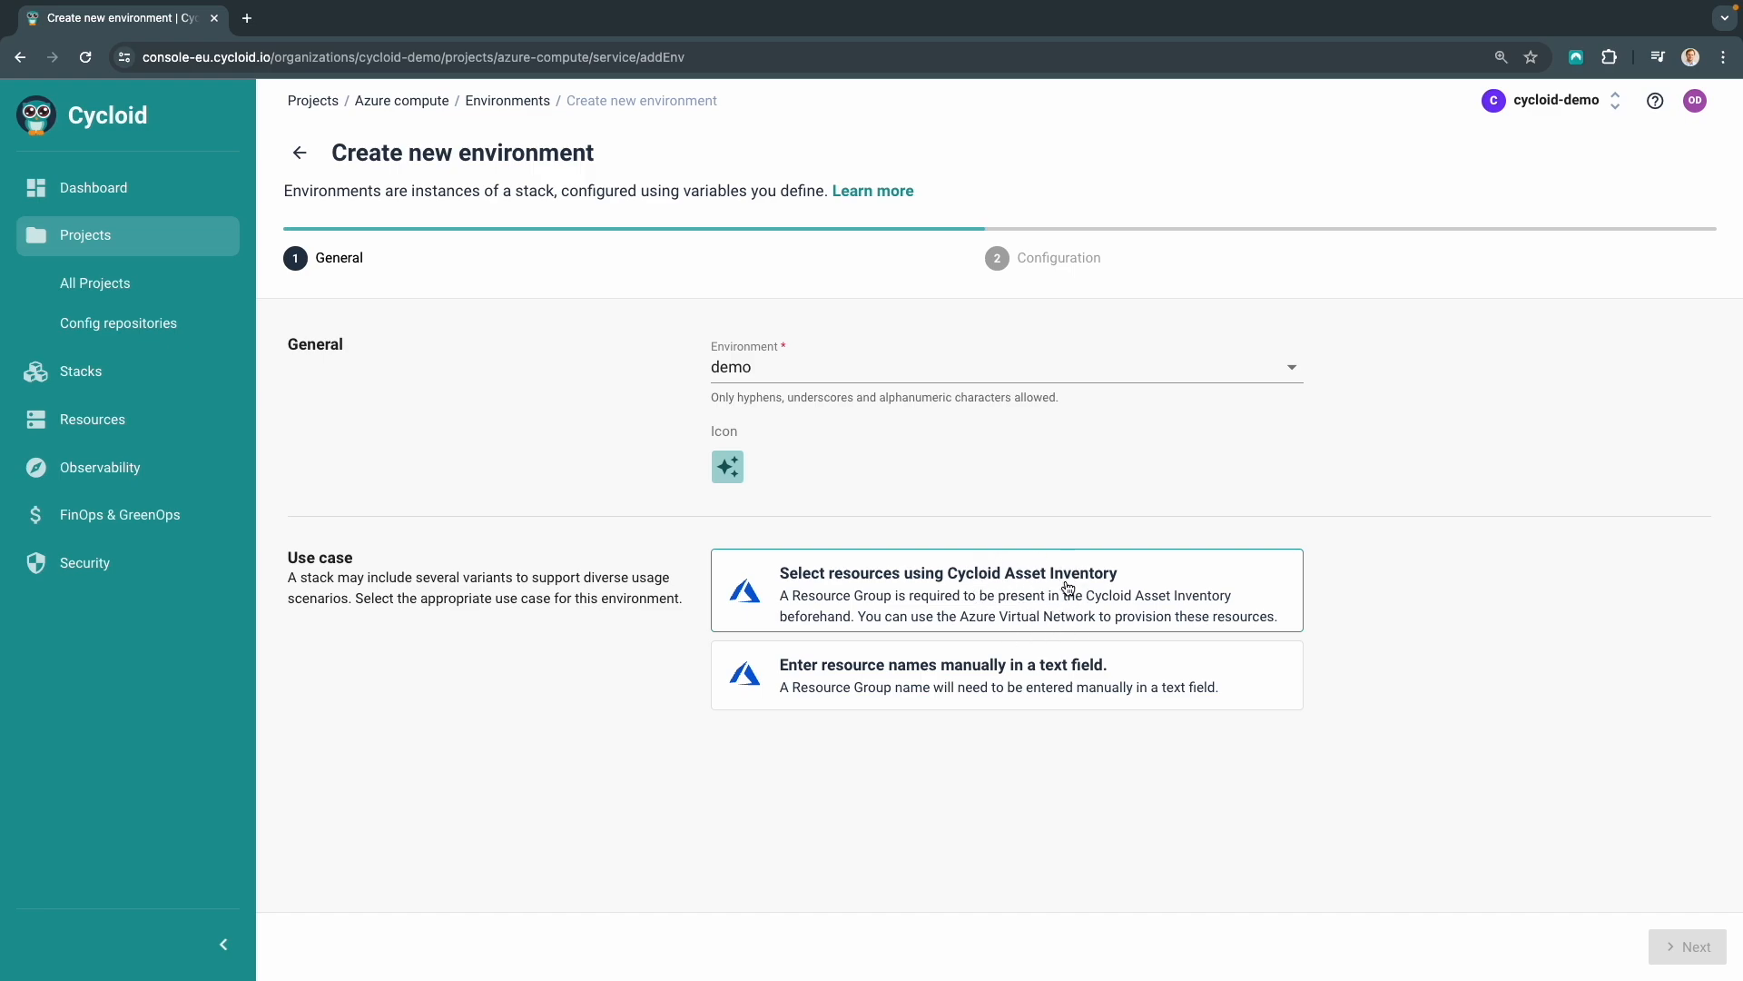
{"action": "left_click", "coordinate": [1042, 598]}
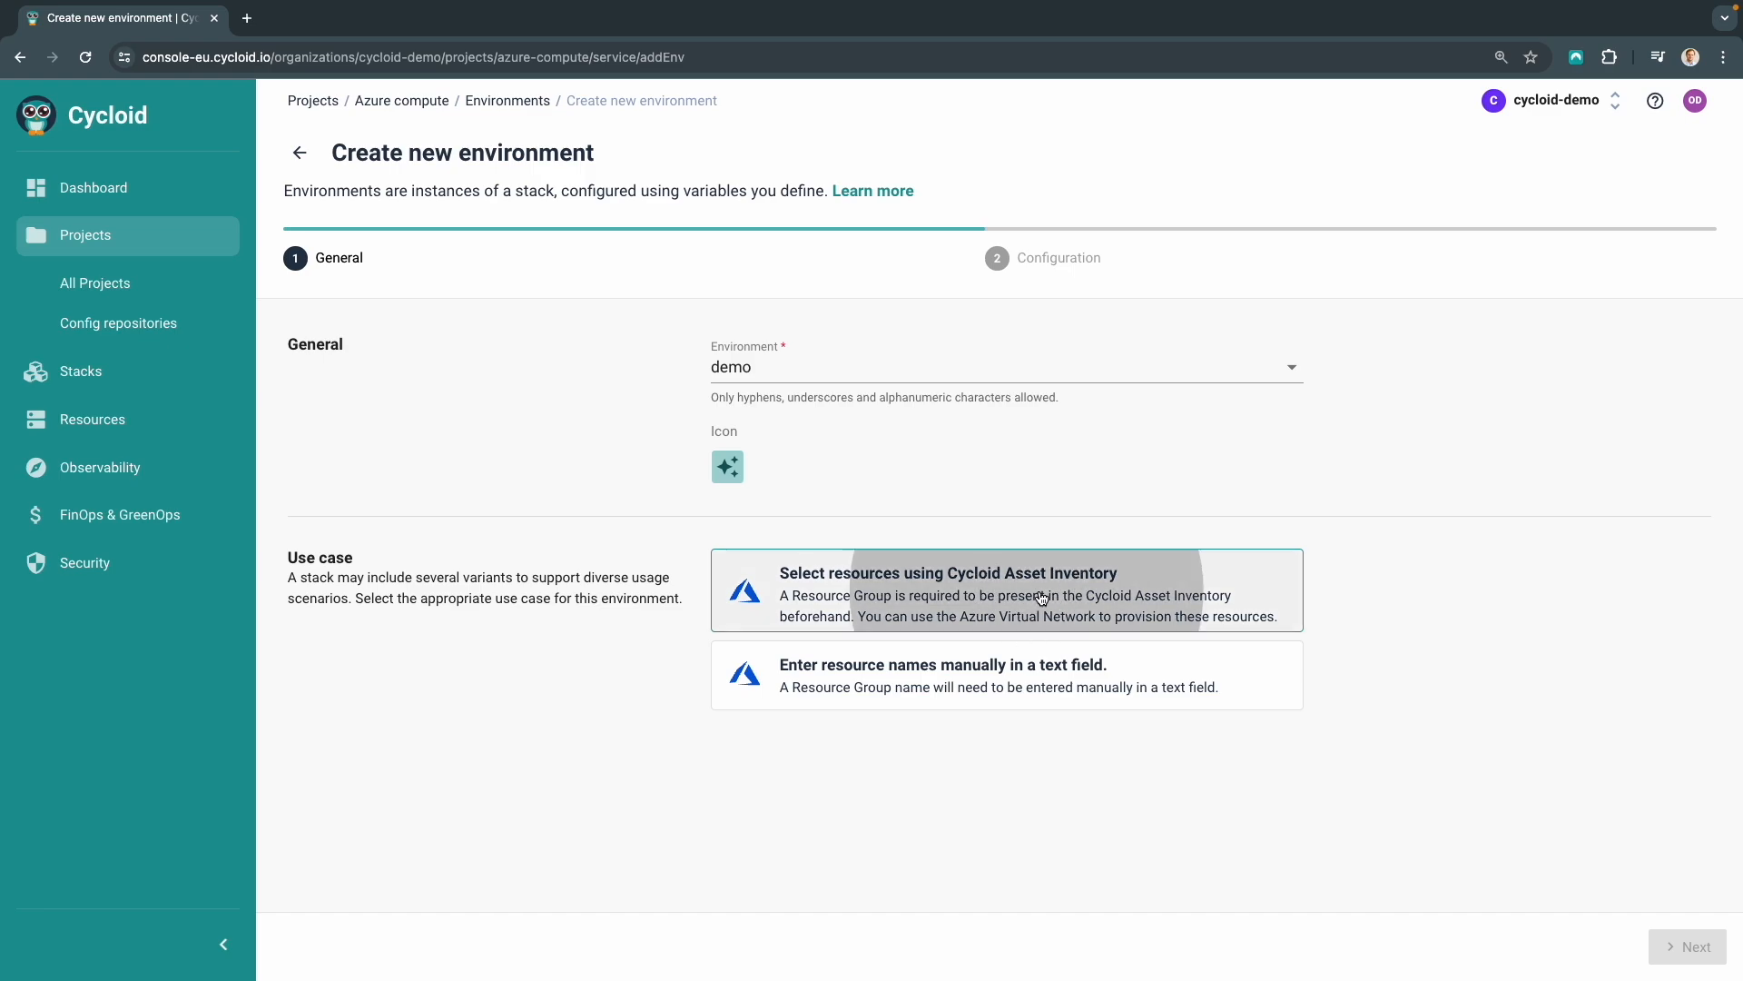
{"action": "left_click", "coordinate": [1669, 944]}
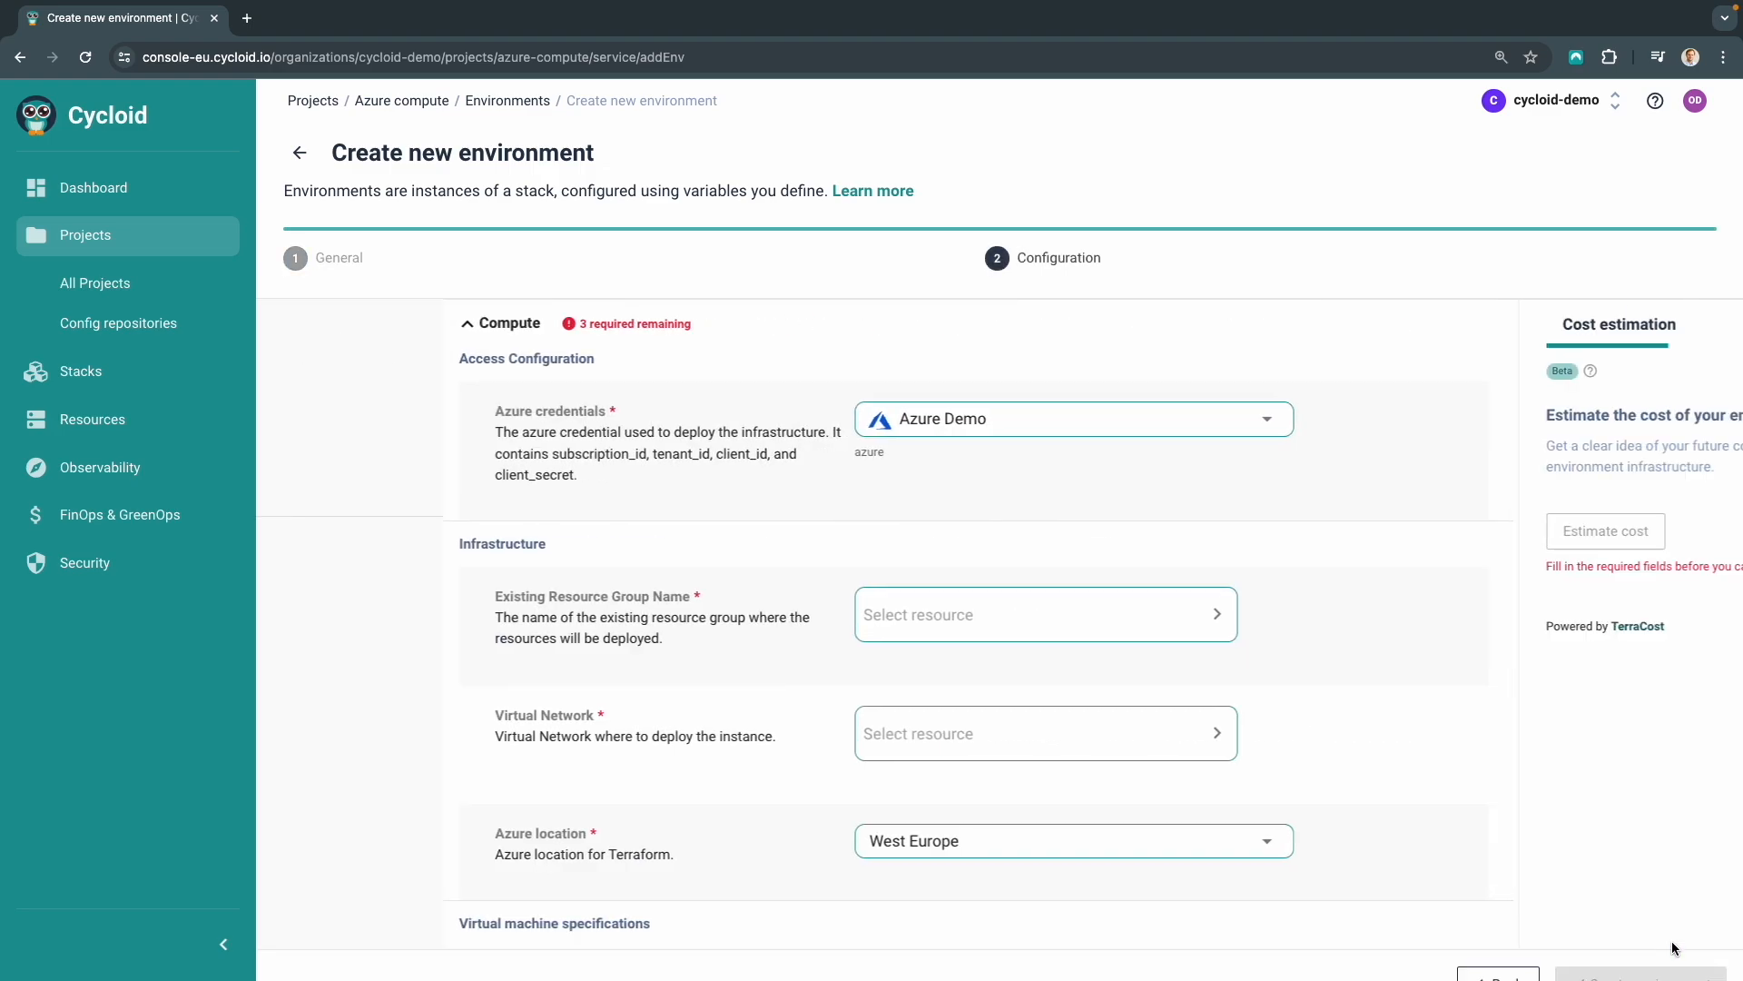
Keep Azure Demo credentials and choose cycloid-integration as the existing resource group
{"action": "left_click", "coordinate": [745, 420]}
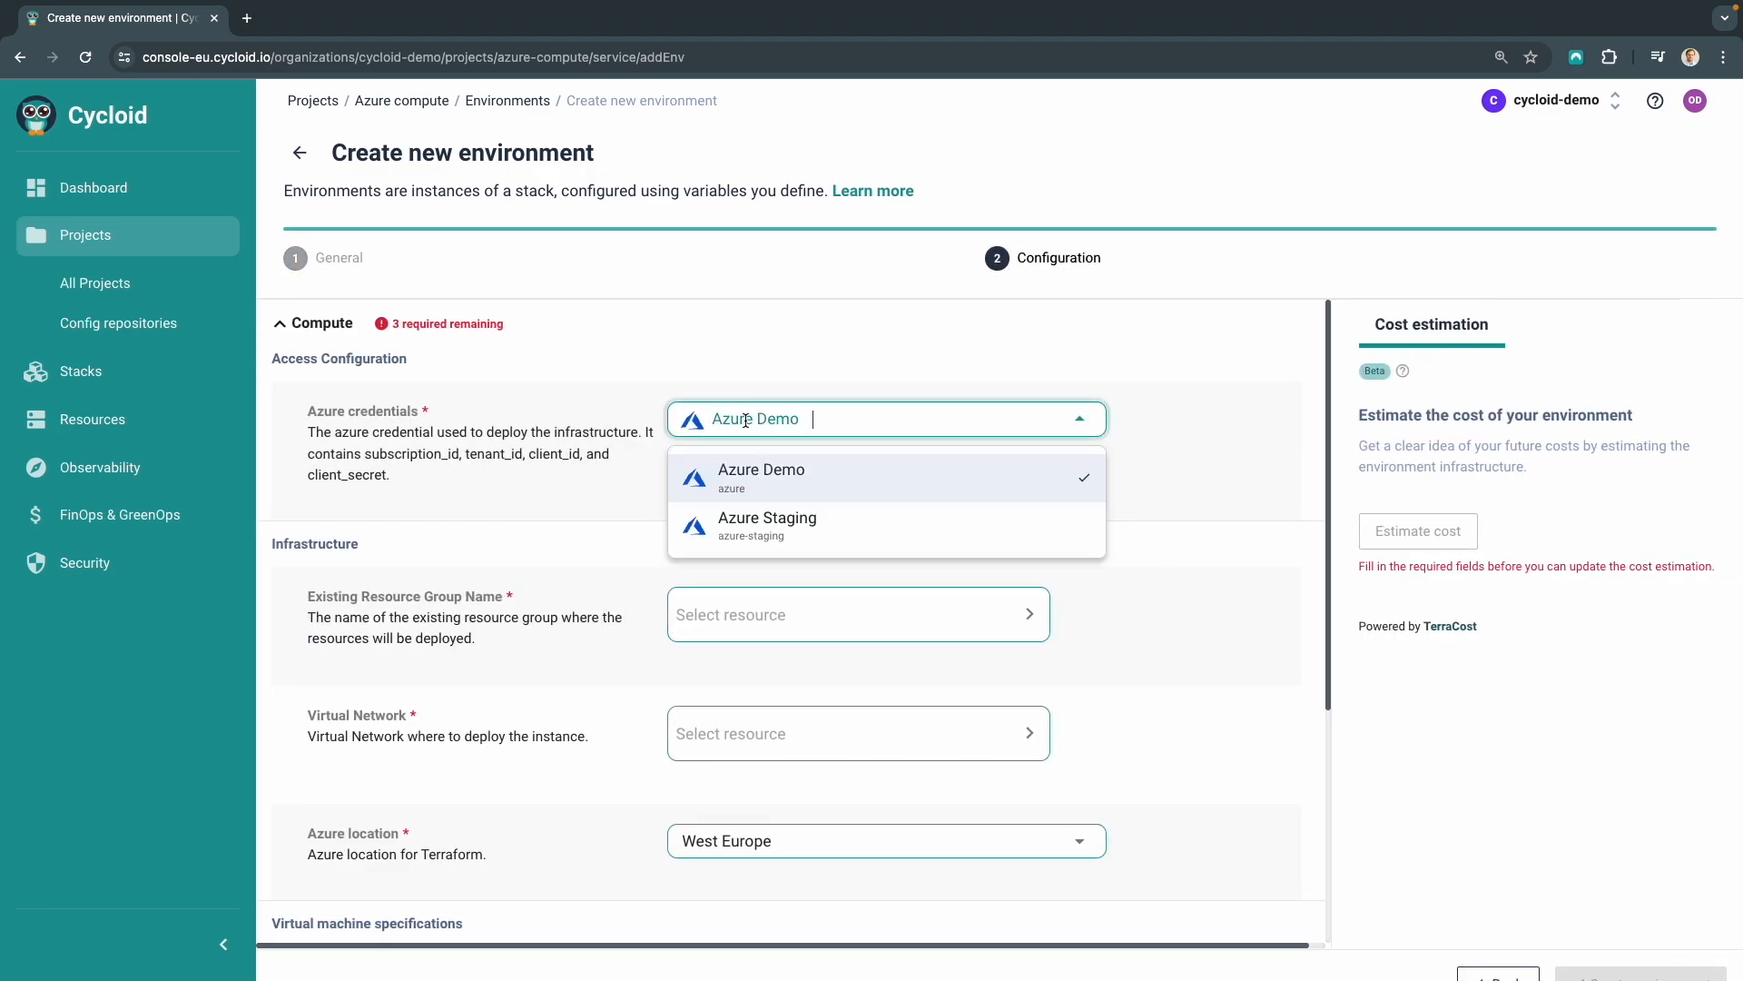
{"action": "left_click", "coordinate": [746, 480]}
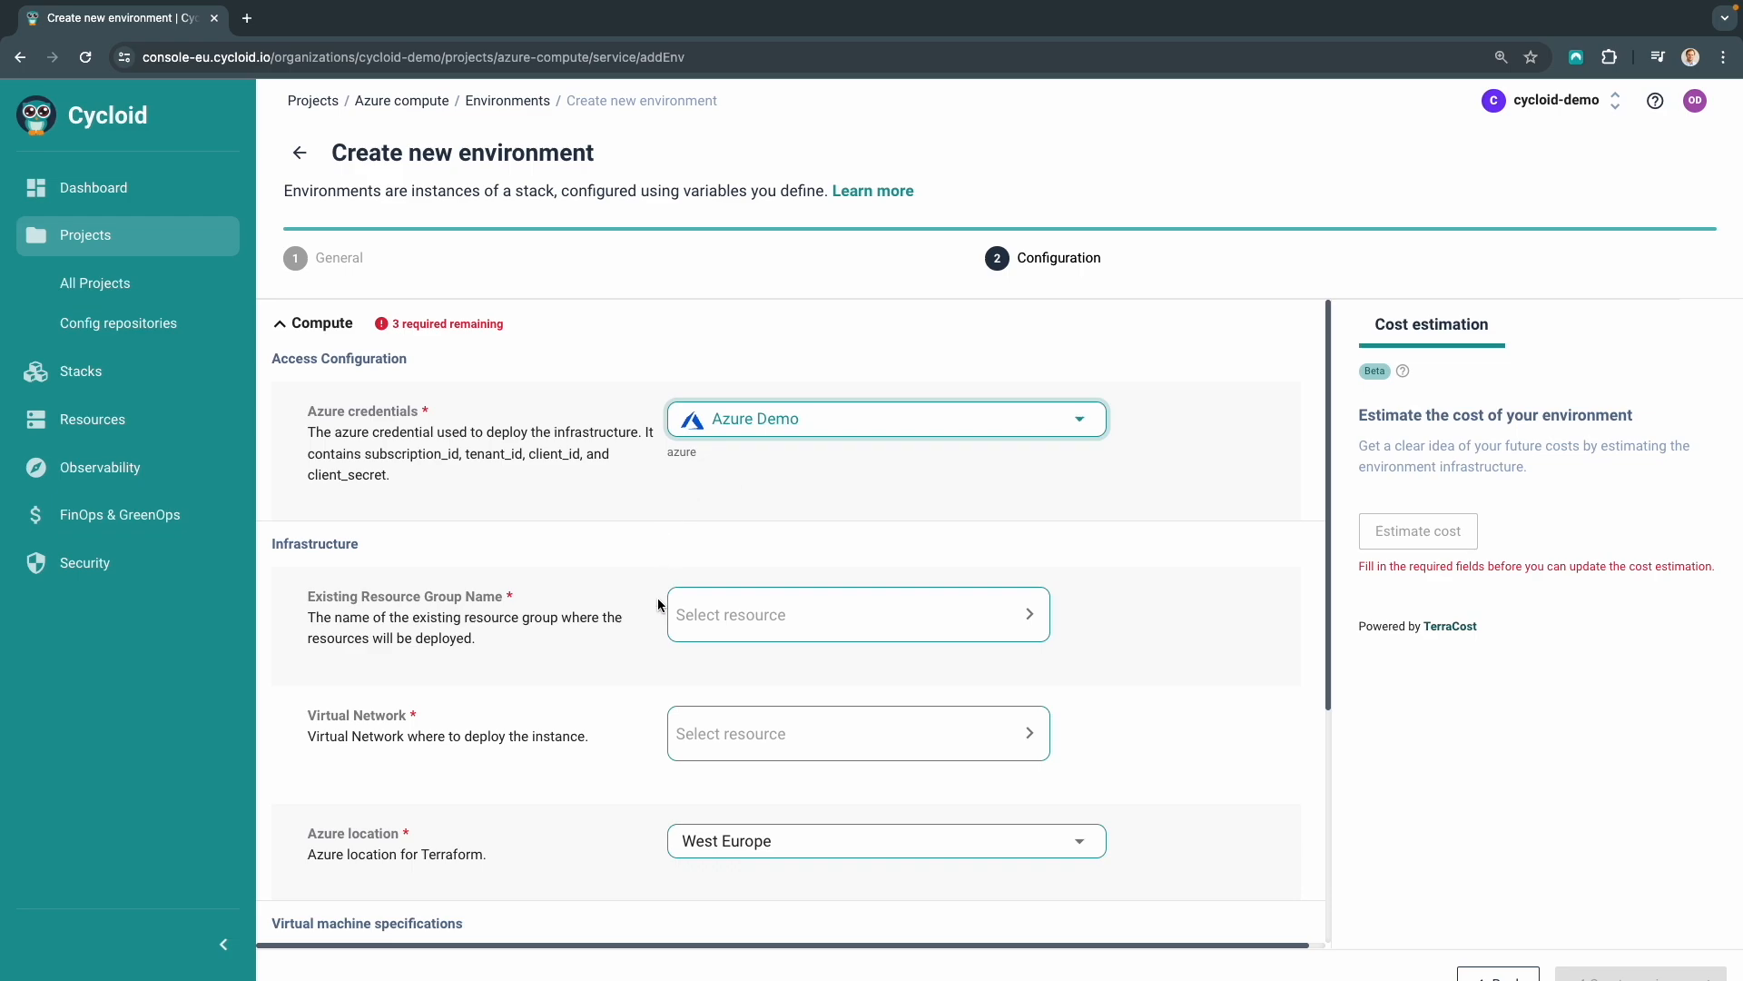
{"action": "left_click", "coordinate": [742, 614]}
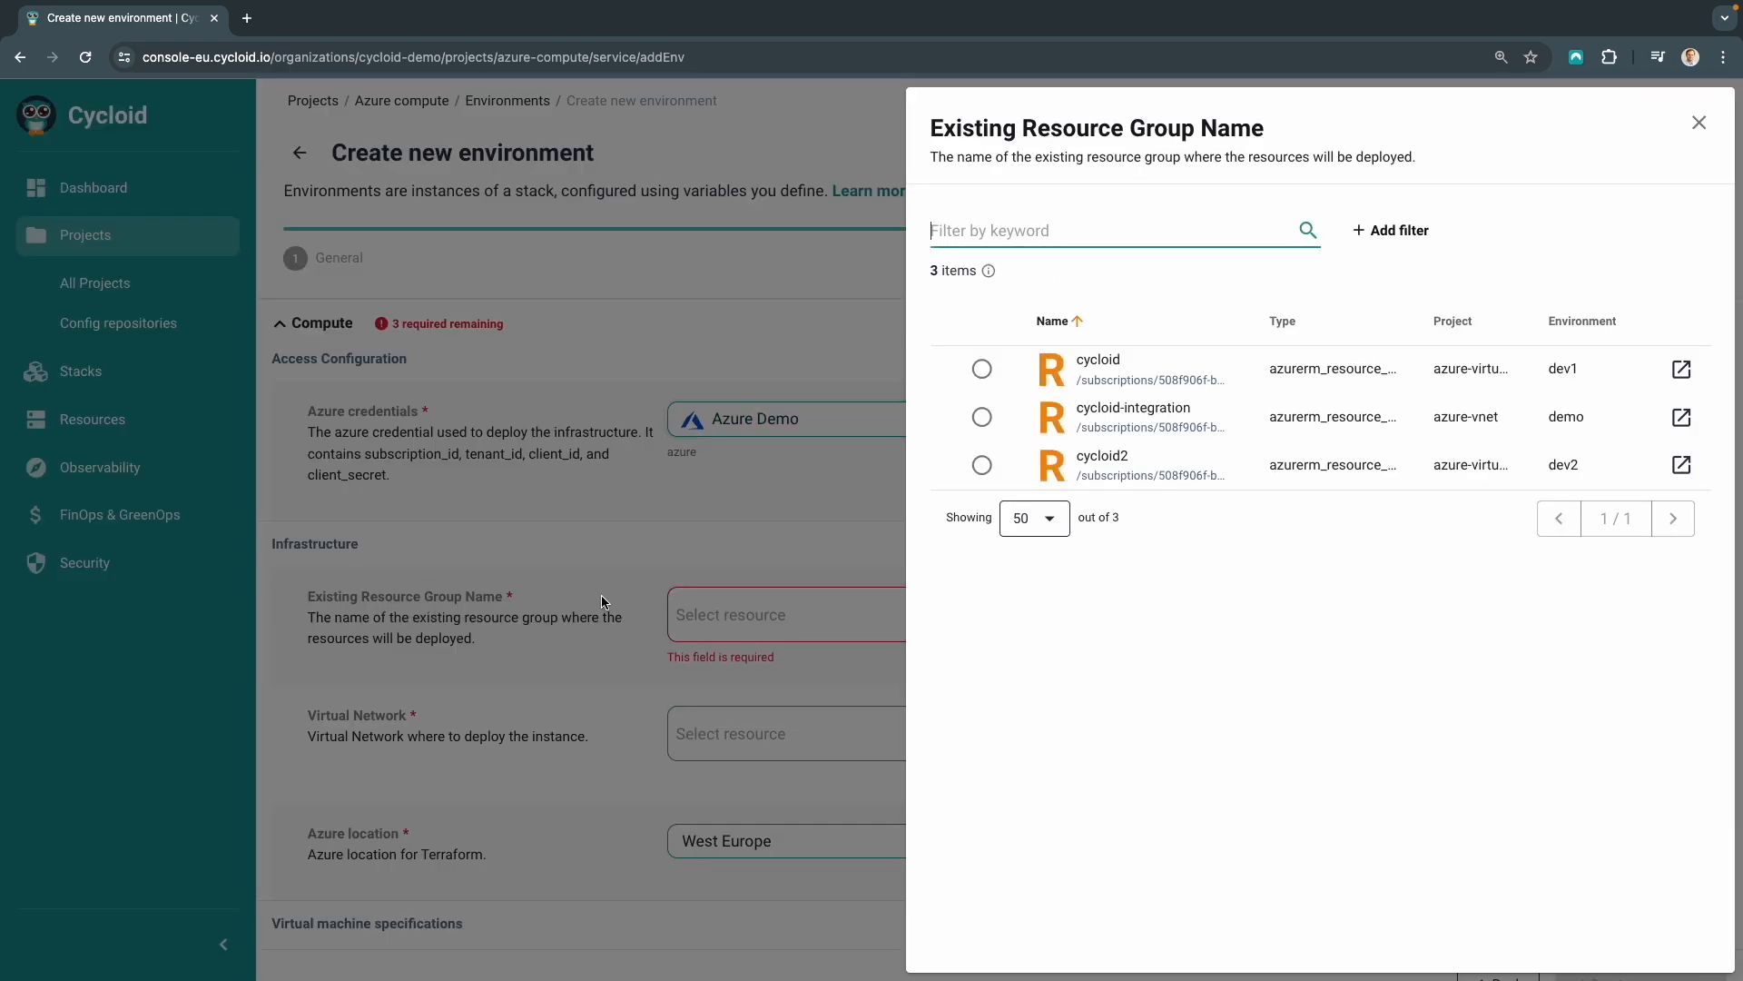
{"action": "left_click", "coordinate": [983, 419]}
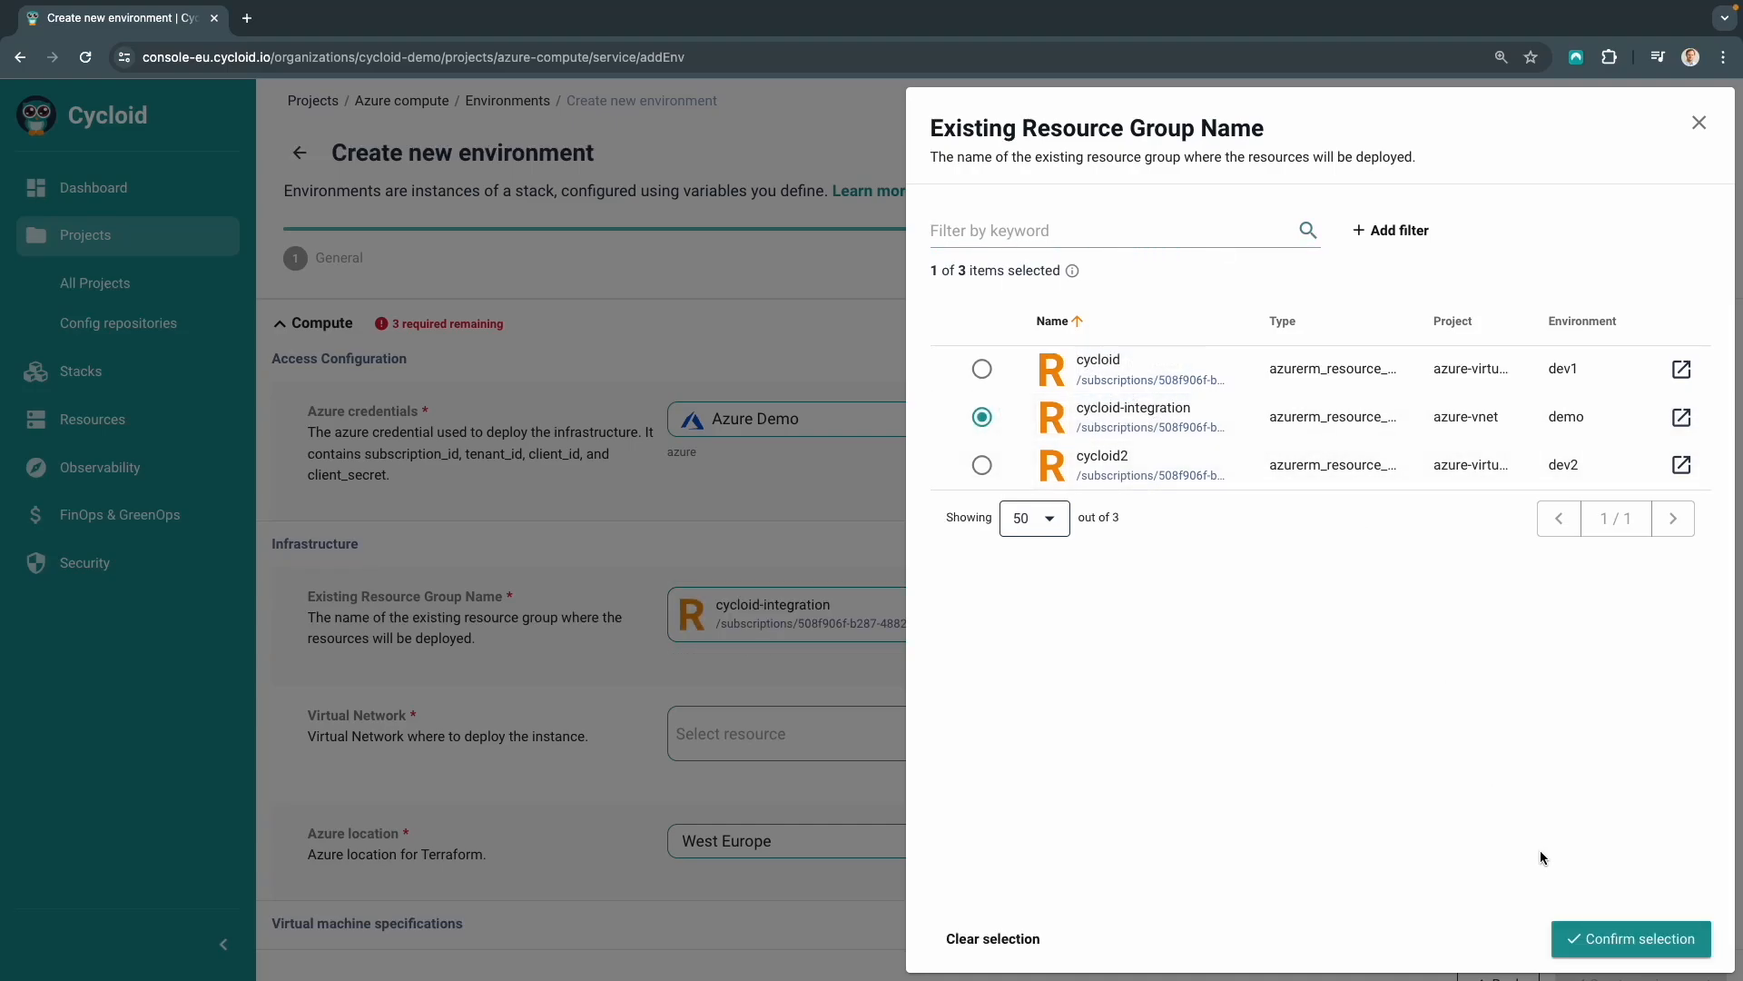
{"action": "left_click", "coordinate": [1639, 939]}
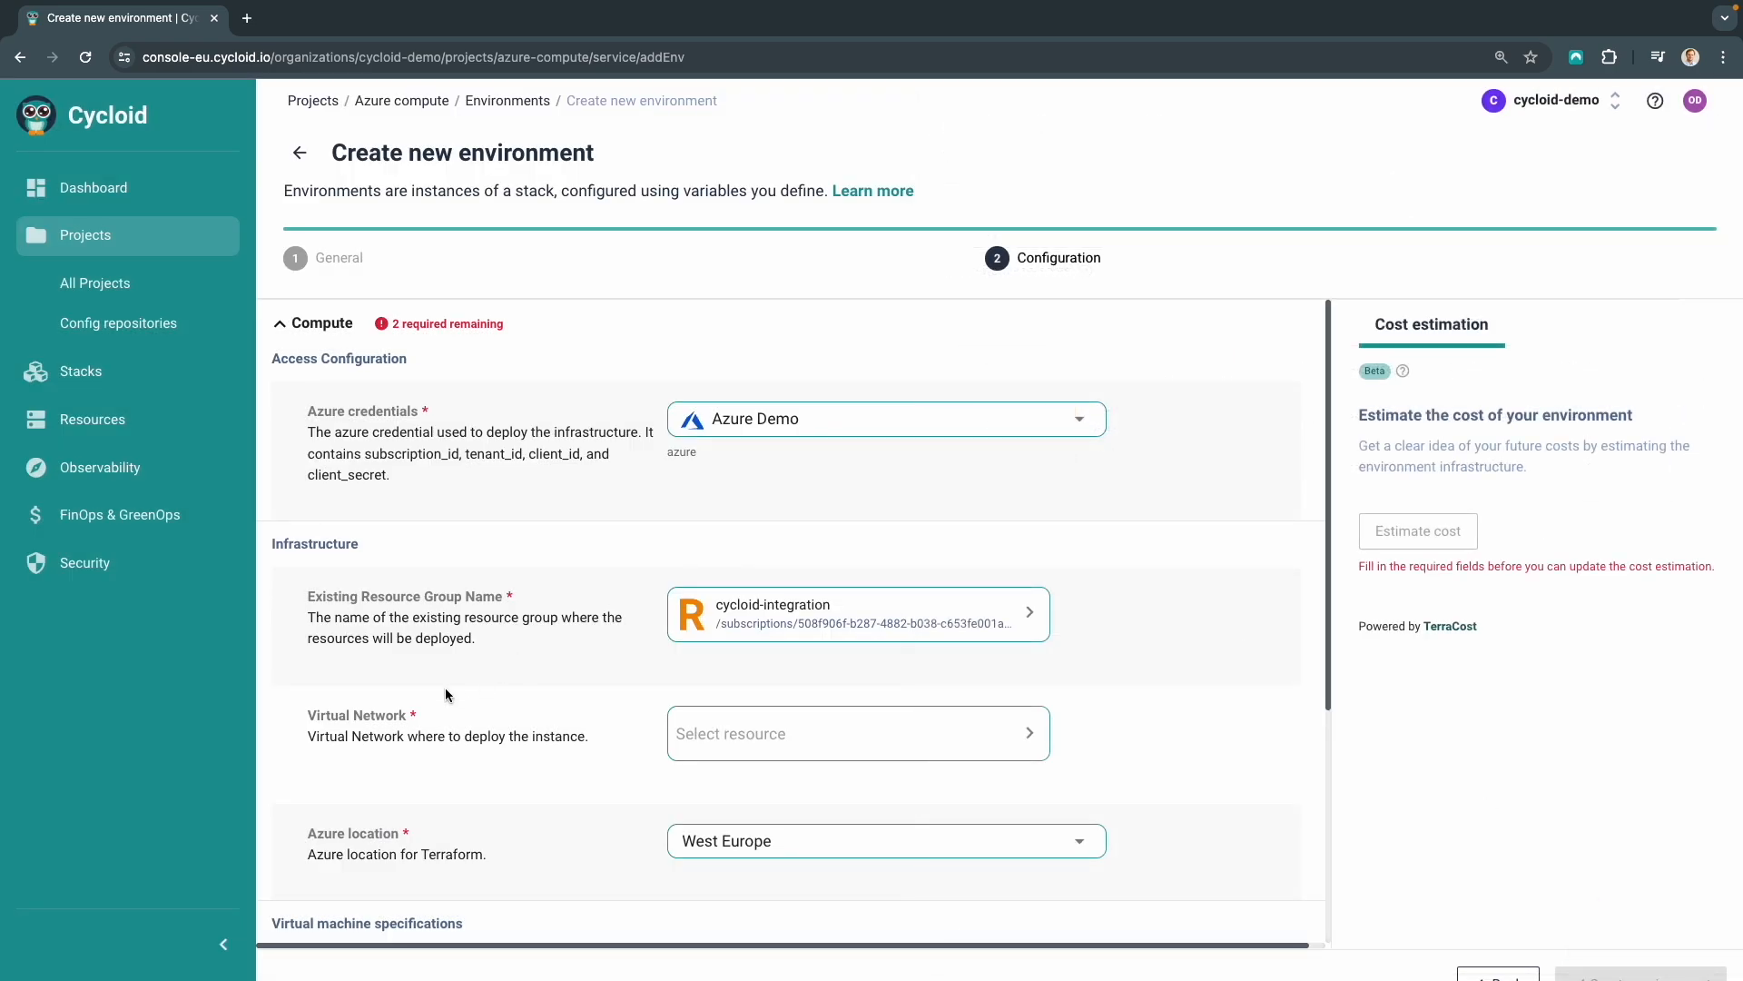
Pick azure-vnet-demo from the asset inventory as the virtual network and confirm the selection
{"action": "left_click", "coordinate": [811, 722]}
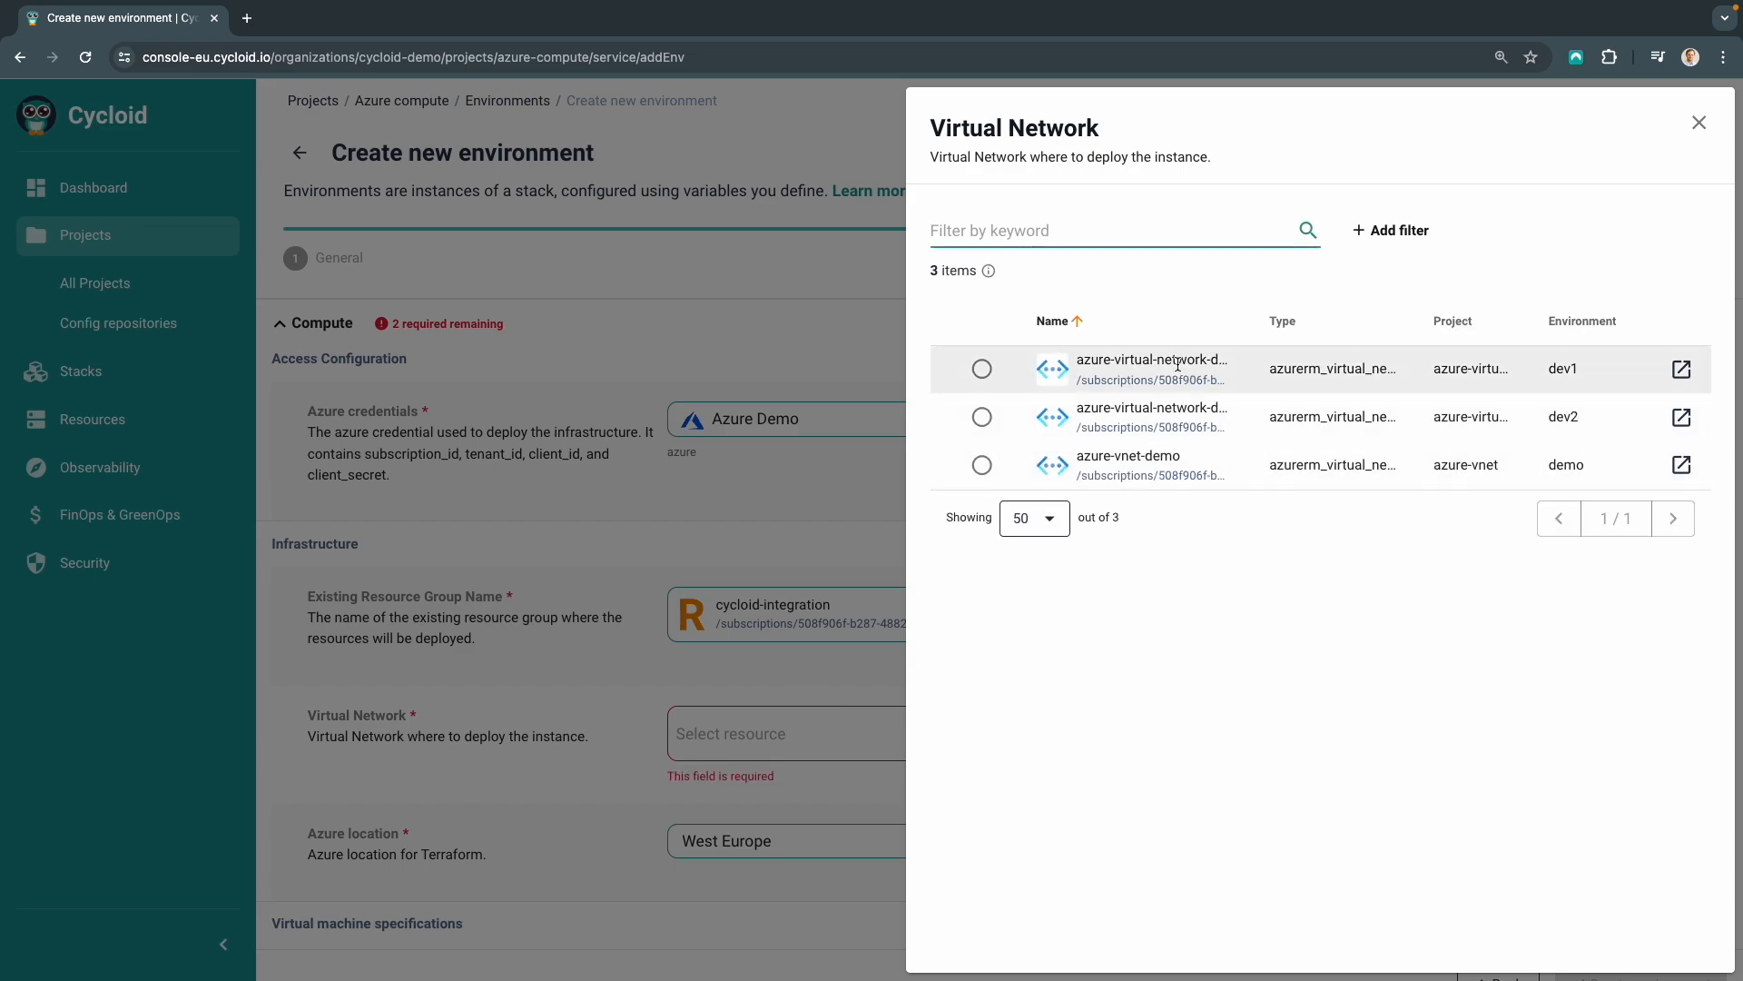
{"action": "left_click", "coordinate": [984, 470]}
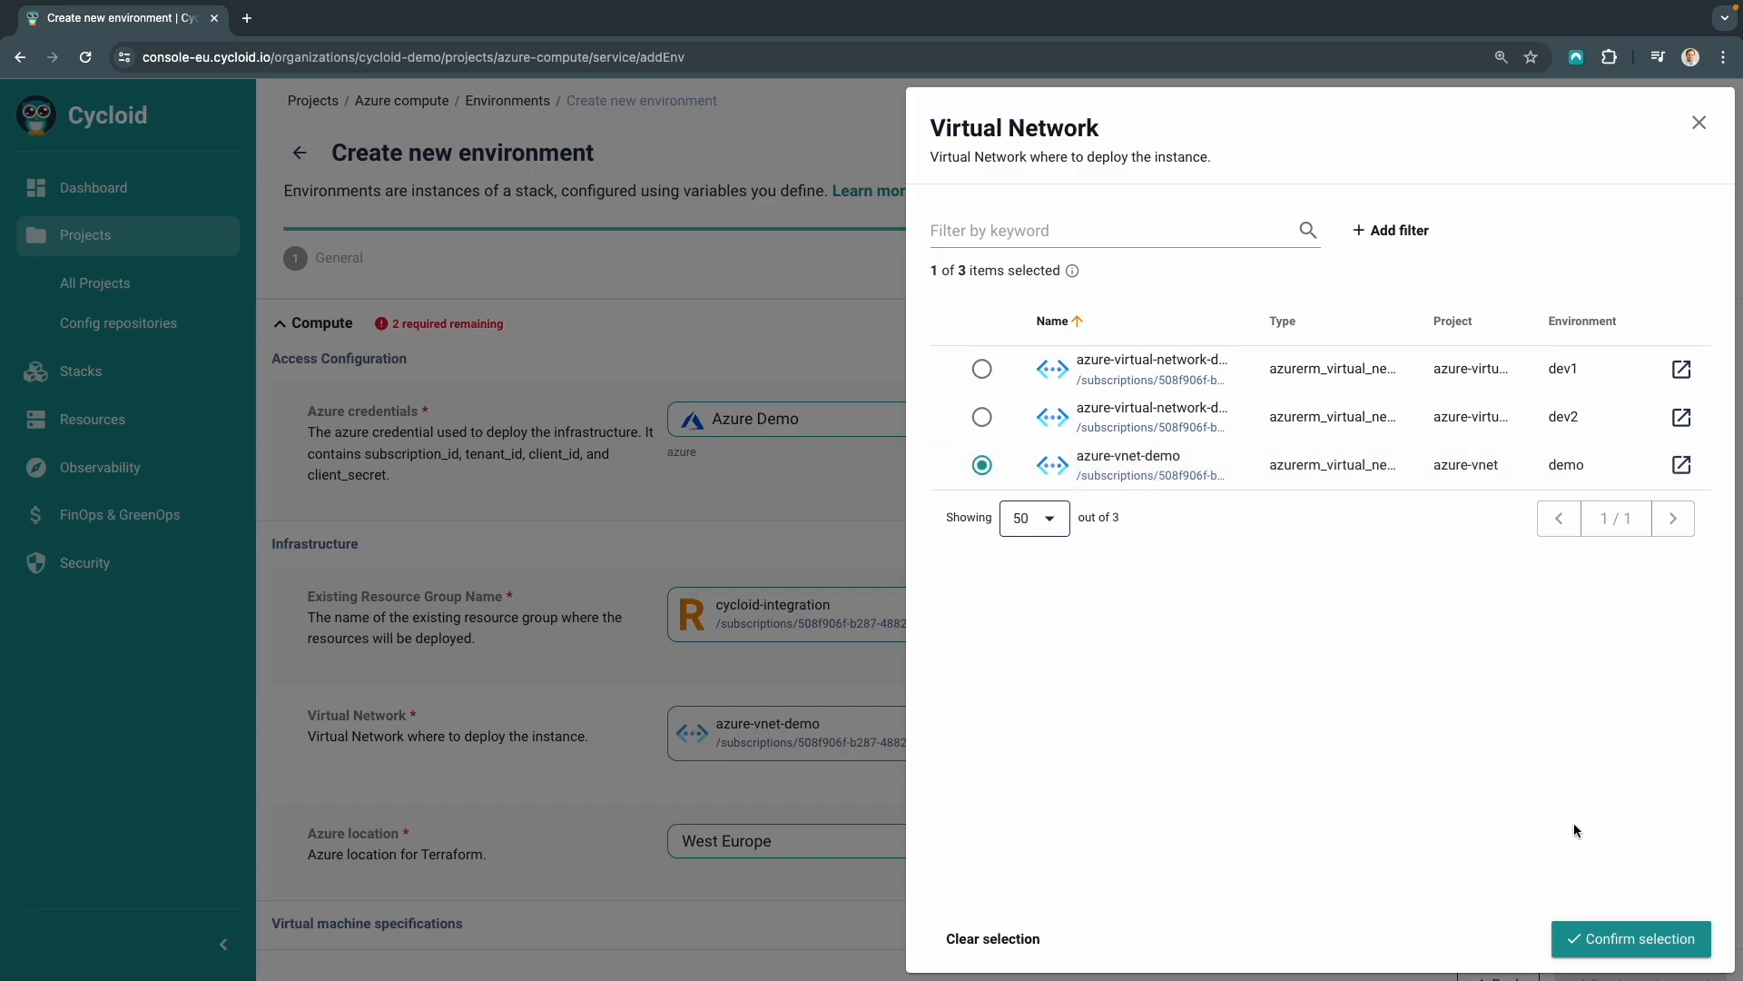
{"action": "left_click", "coordinate": [1621, 939]}
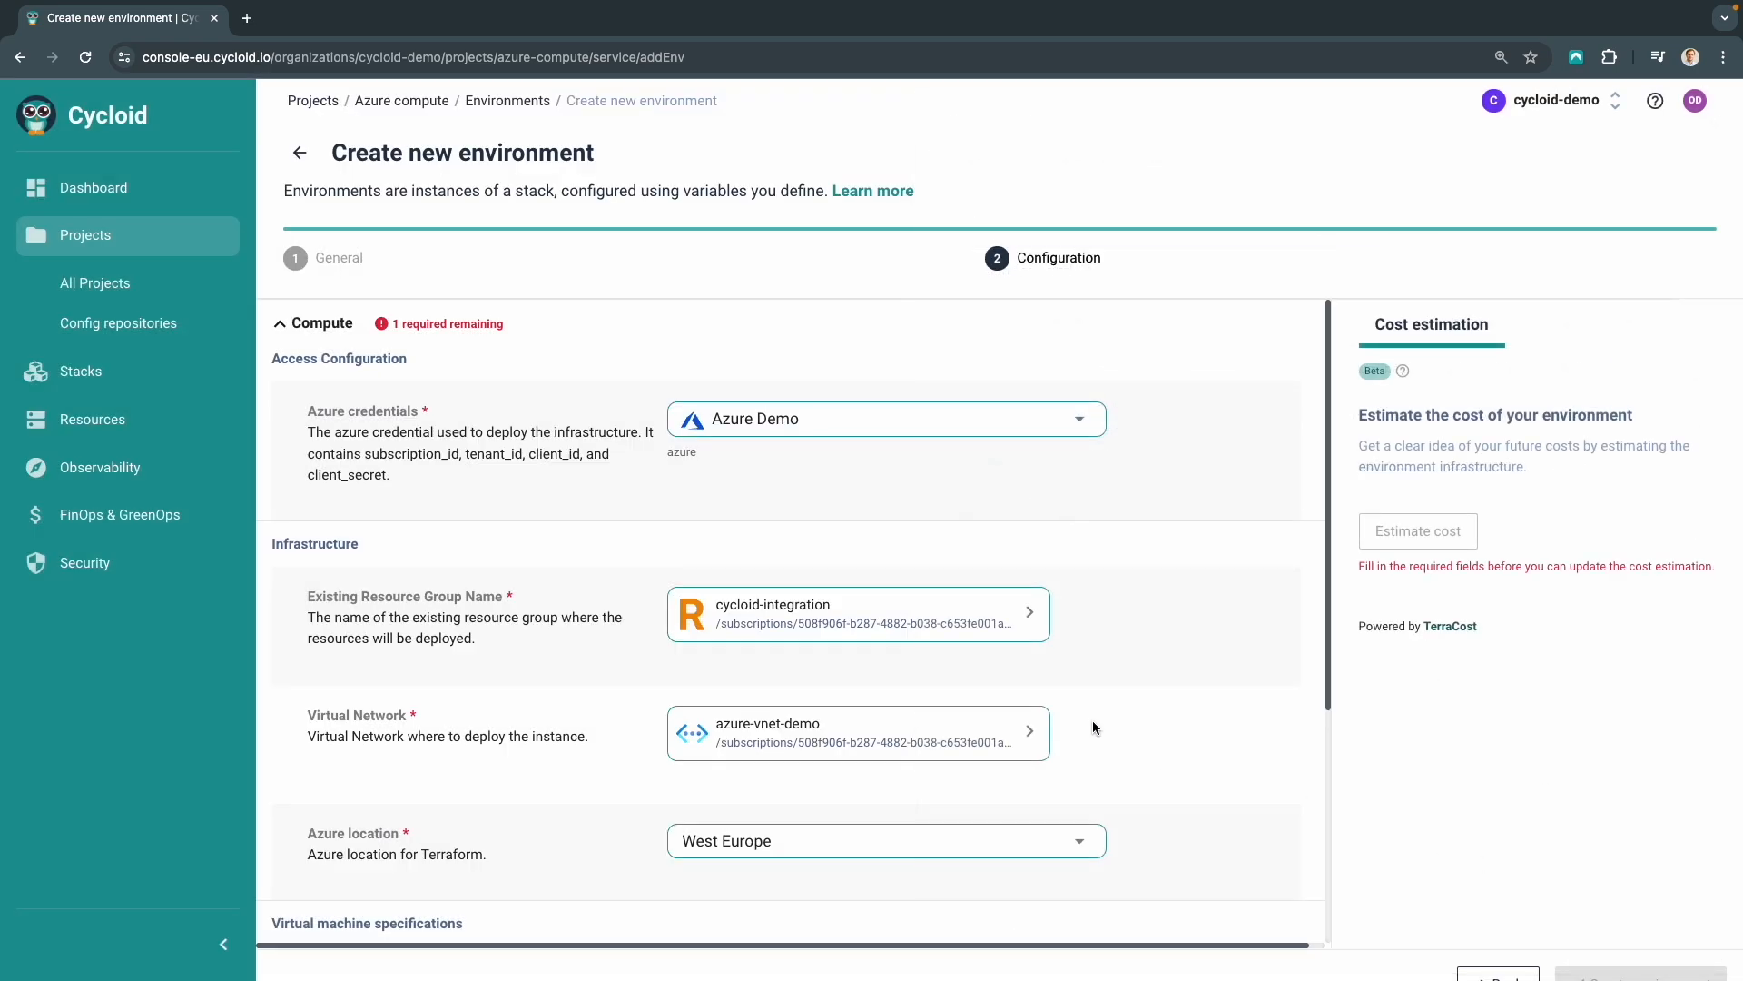
Set the instance type to Standard_DS1_v2 and paste the SSH public key into the key field
{"action": "scroll", "coordinate": [1092, 721], "scroll_direction": "down", "scroll_amount": 4}
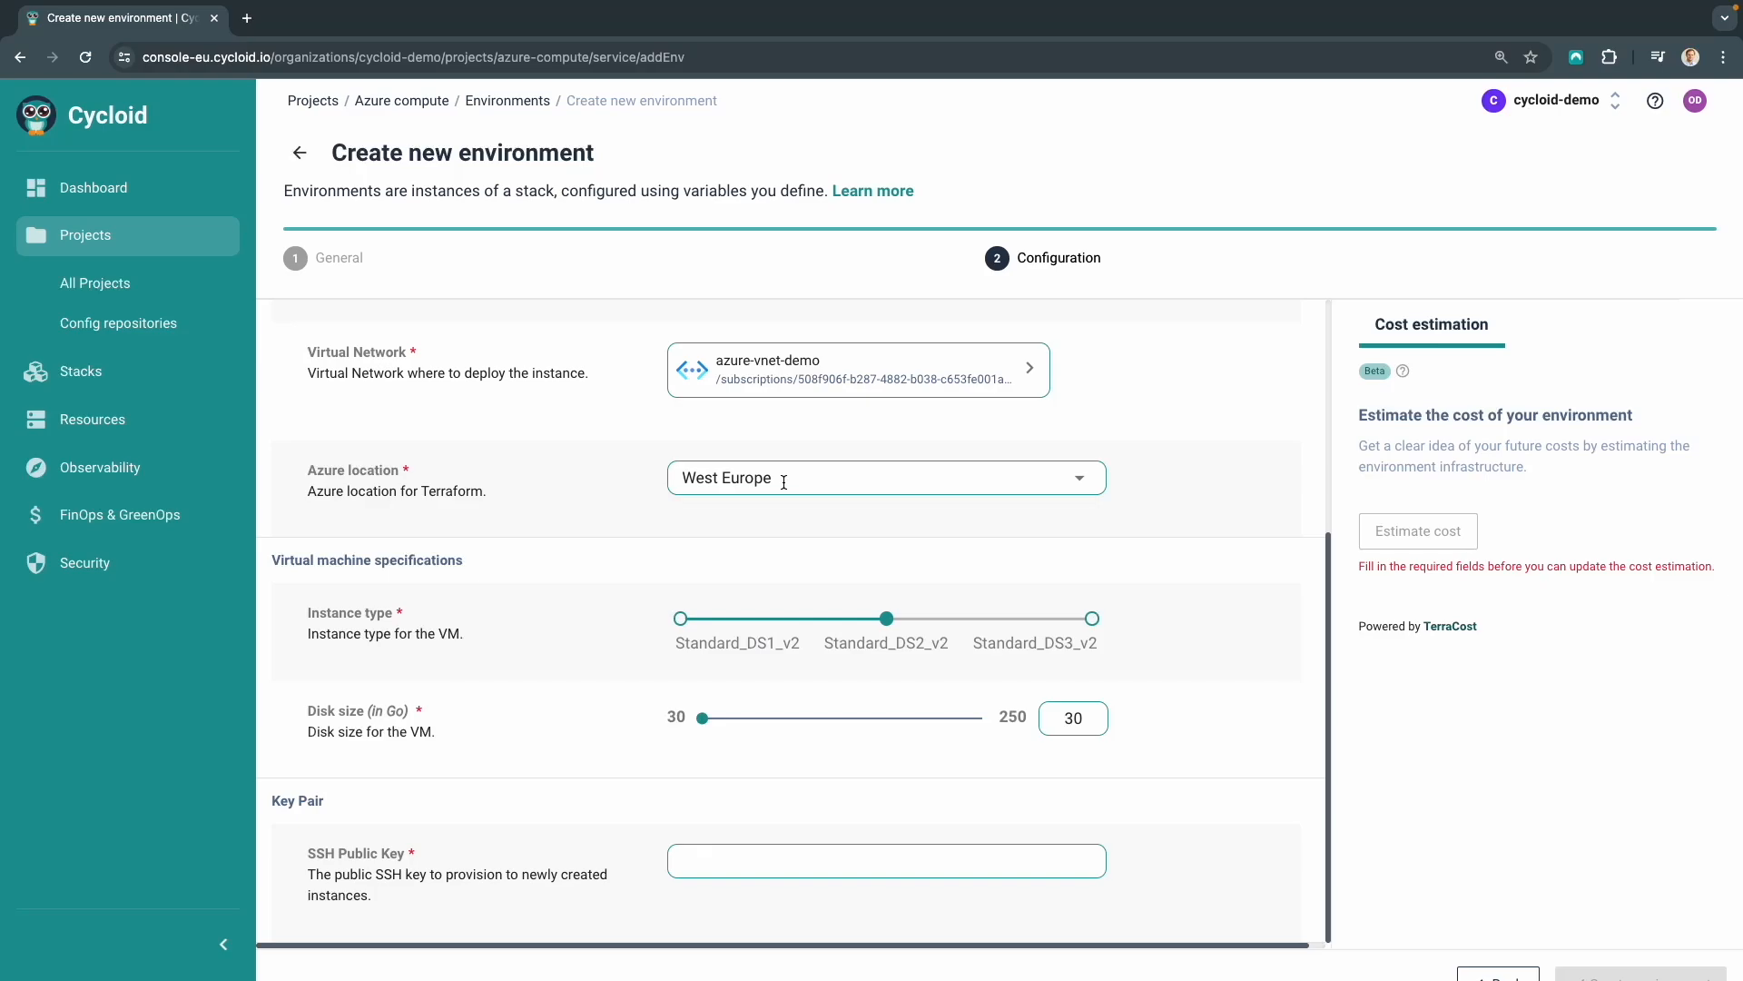
{"action": "left_click", "coordinate": [680, 619]}
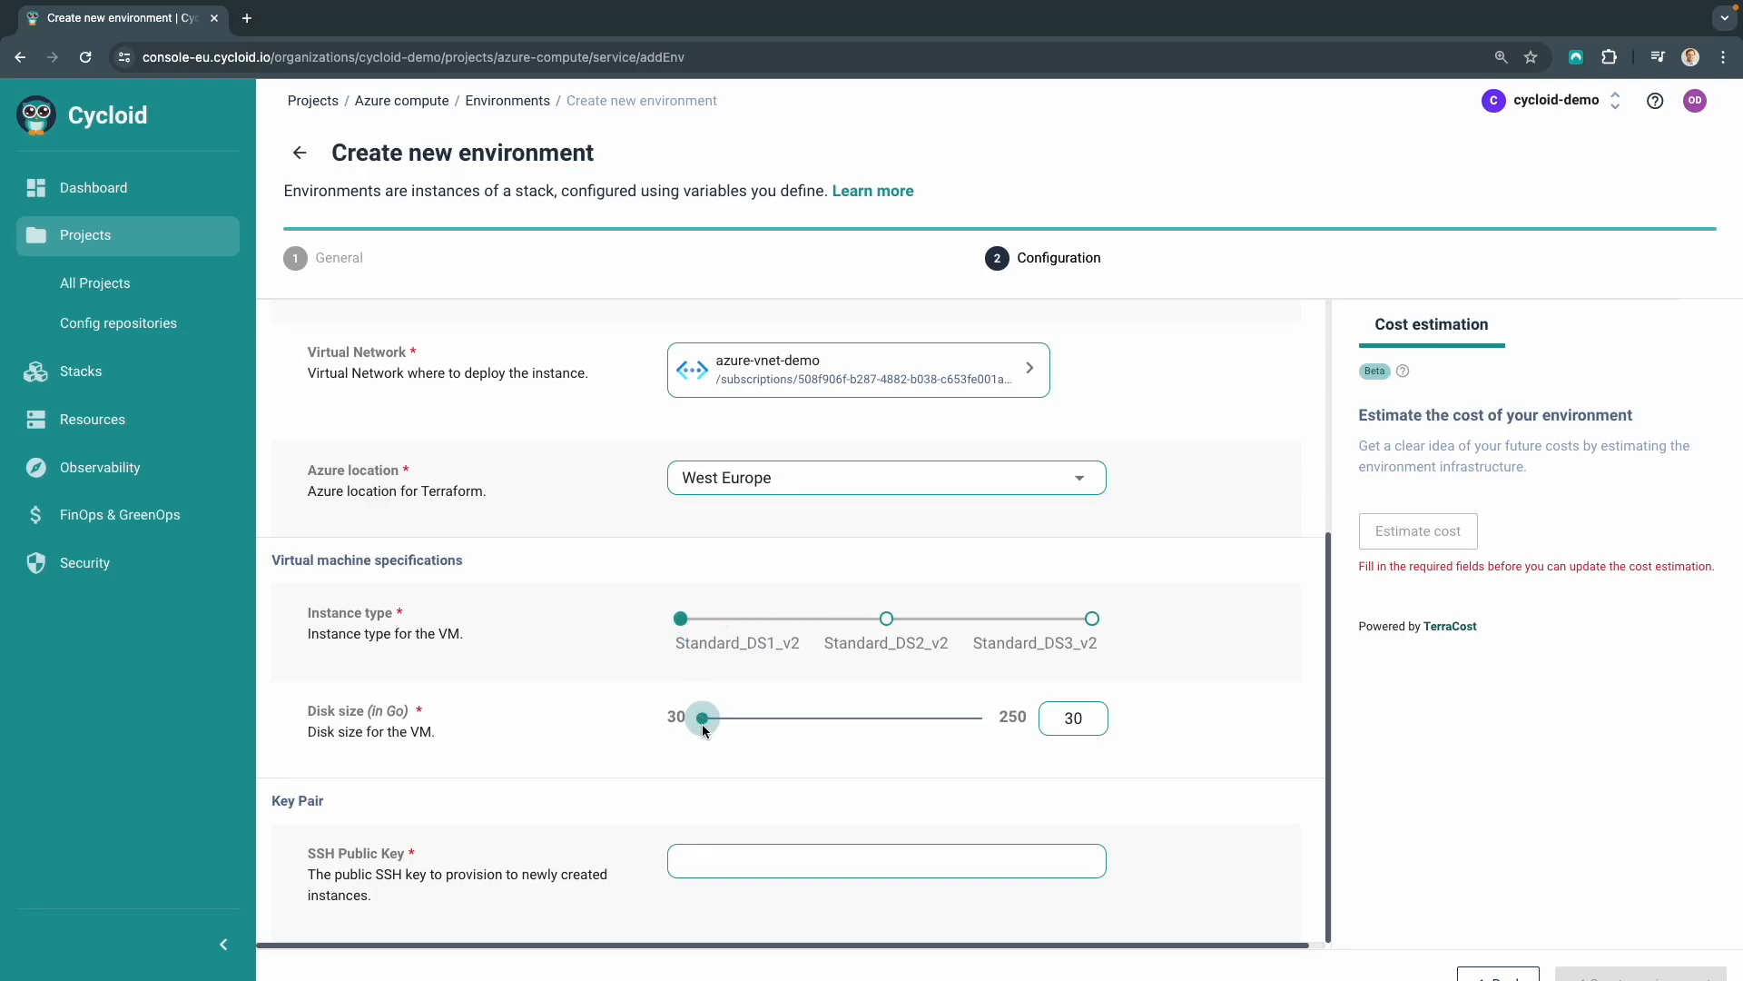
{"action": "left_click", "coordinate": [706, 856]}
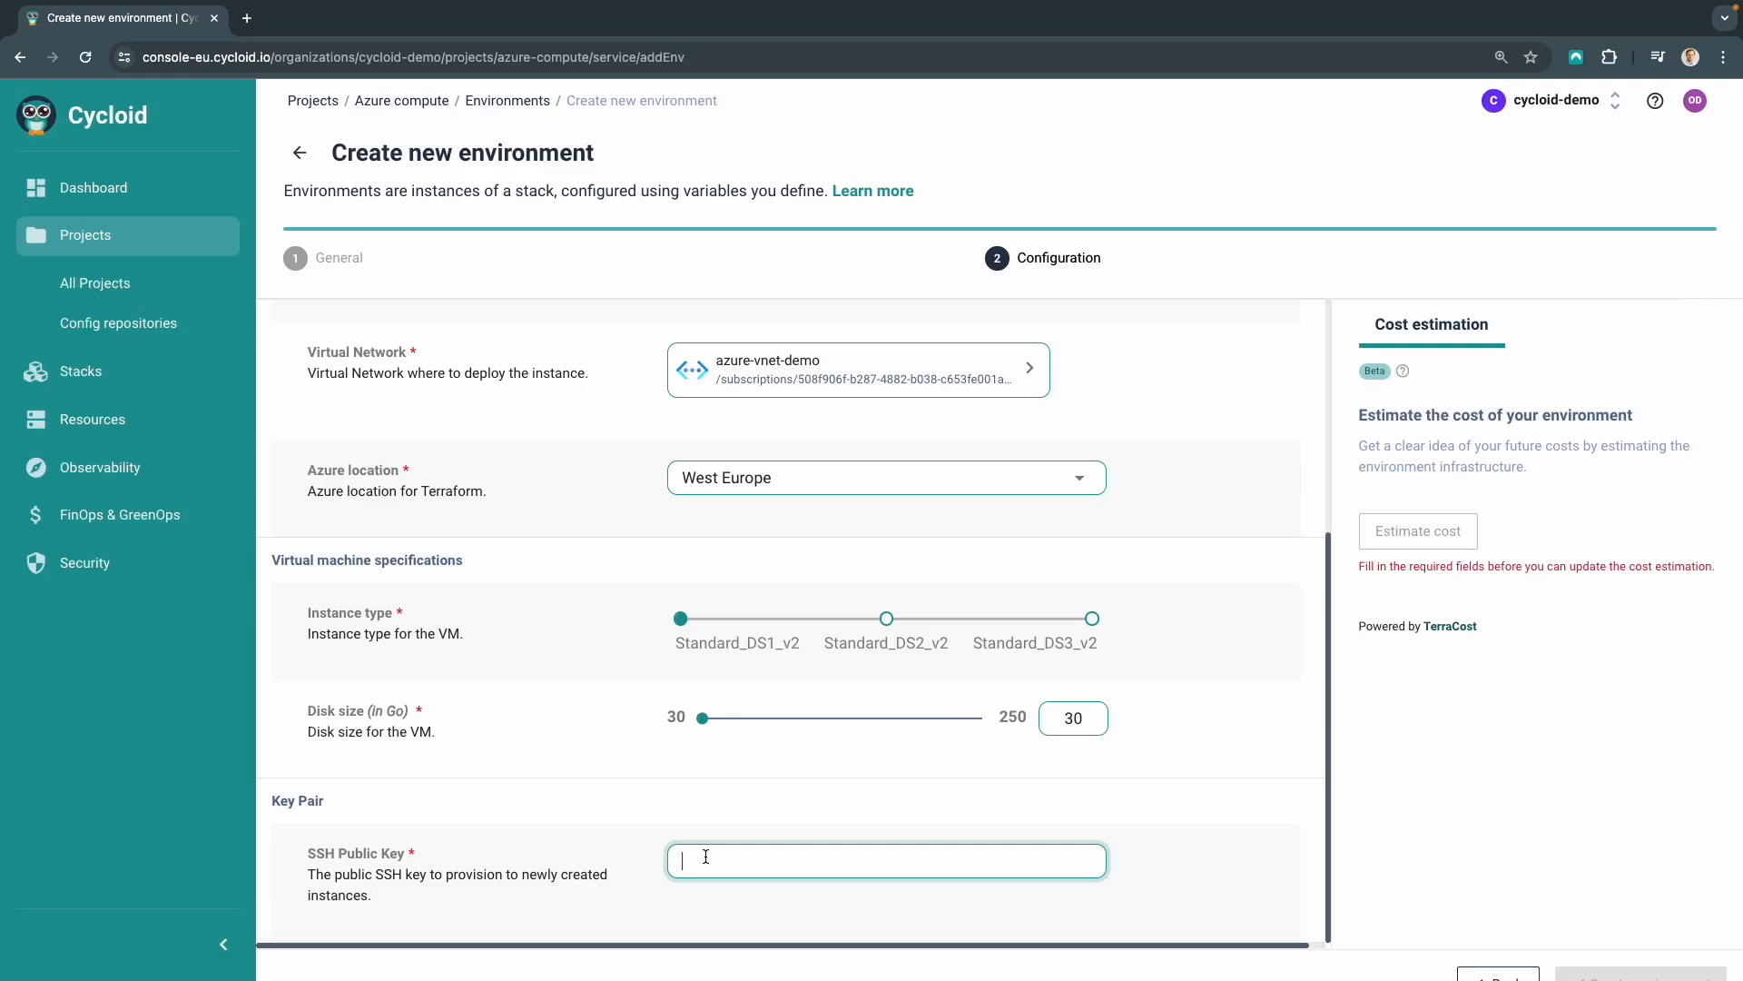
{"action": "key", "text": "super+v"}
{"action": "scroll", "coordinate": [749, 858], "scroll_direction": "left", "scroll_amount": 15}
{"action": "left_click", "coordinate": [750, 858]}
{"action": "scroll", "coordinate": [749, 858], "scroll_direction": "left", "scroll_amount": 10}
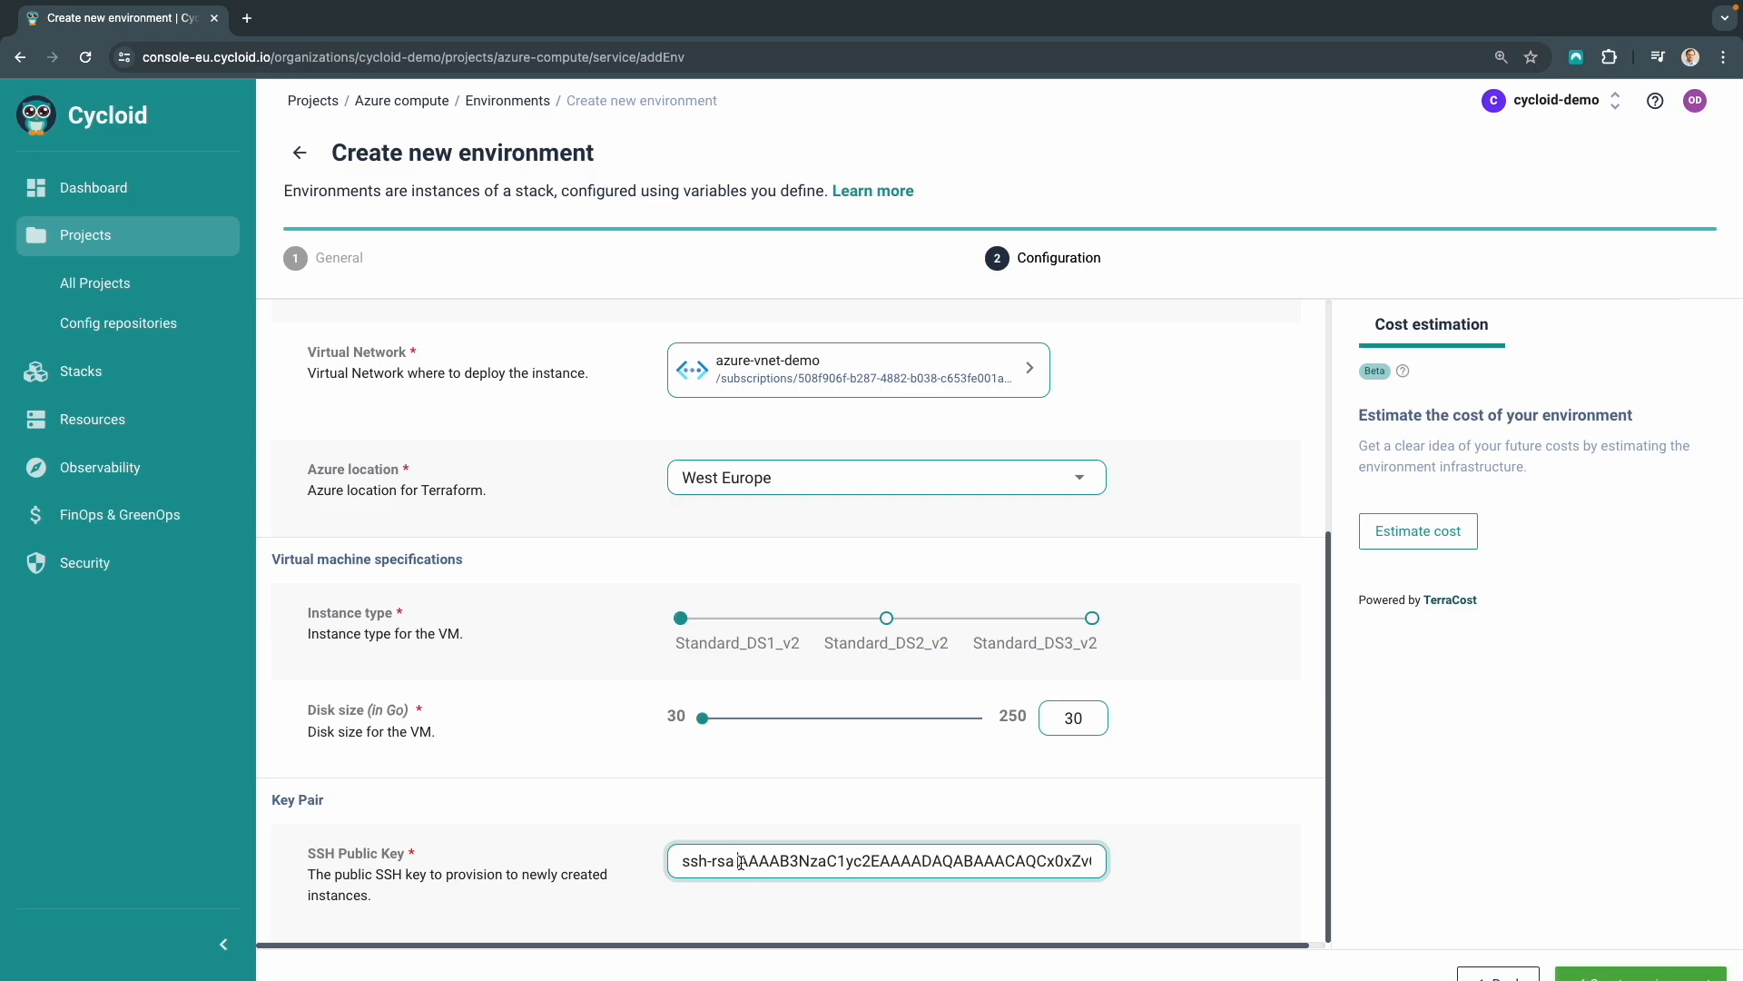
{"action": "left_click", "coordinate": [741, 861]}
{"action": "key", "text": "BackSpace"}
{"action": "left_click", "coordinate": [740, 892]}
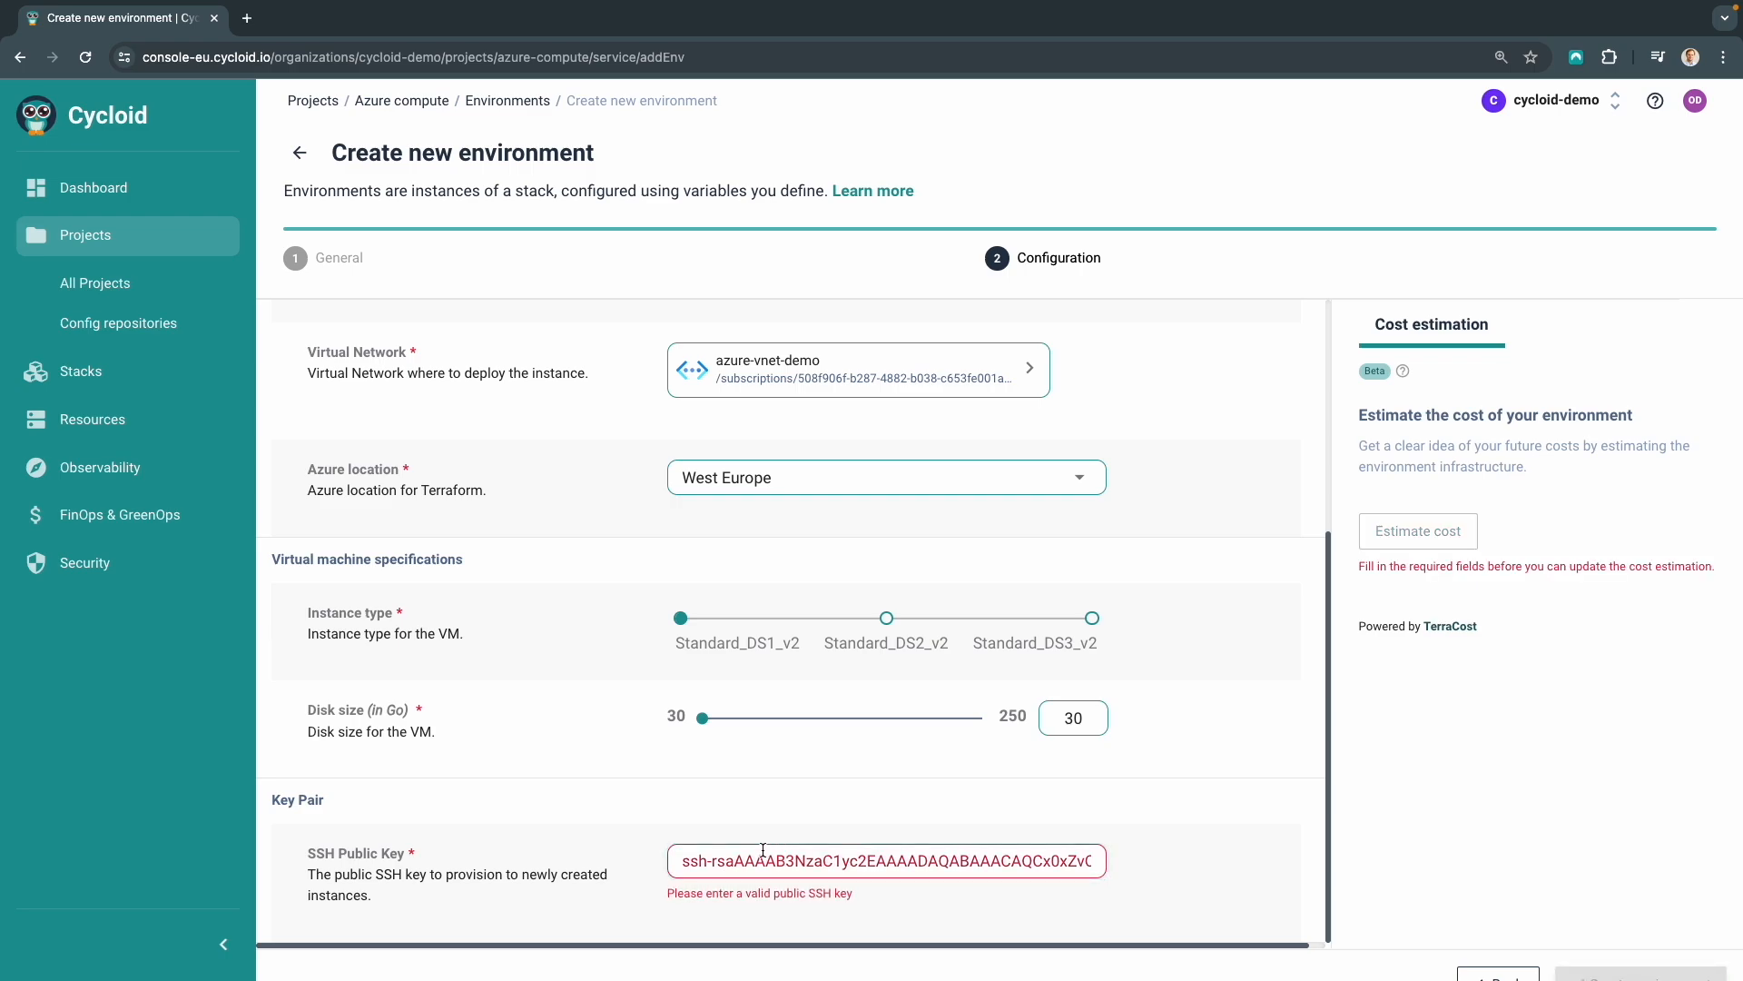
{"action": "left_click", "coordinate": [740, 863]}
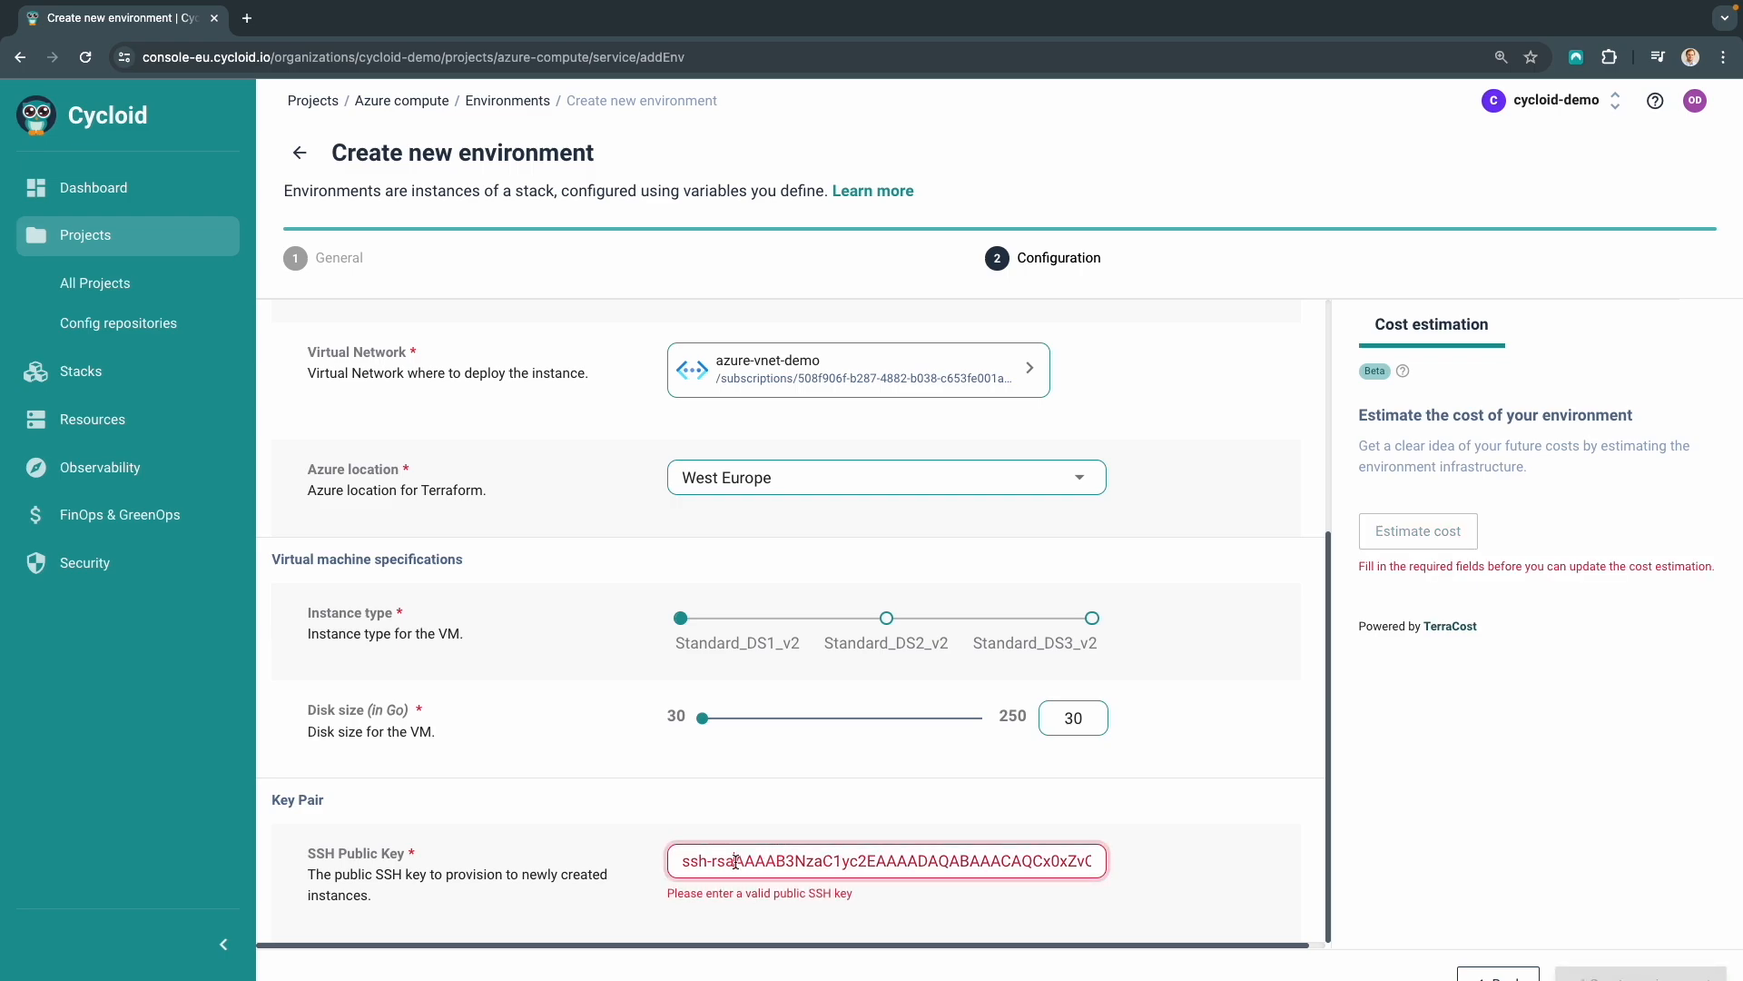
{"action": "left_click", "coordinate": [1157, 861]}
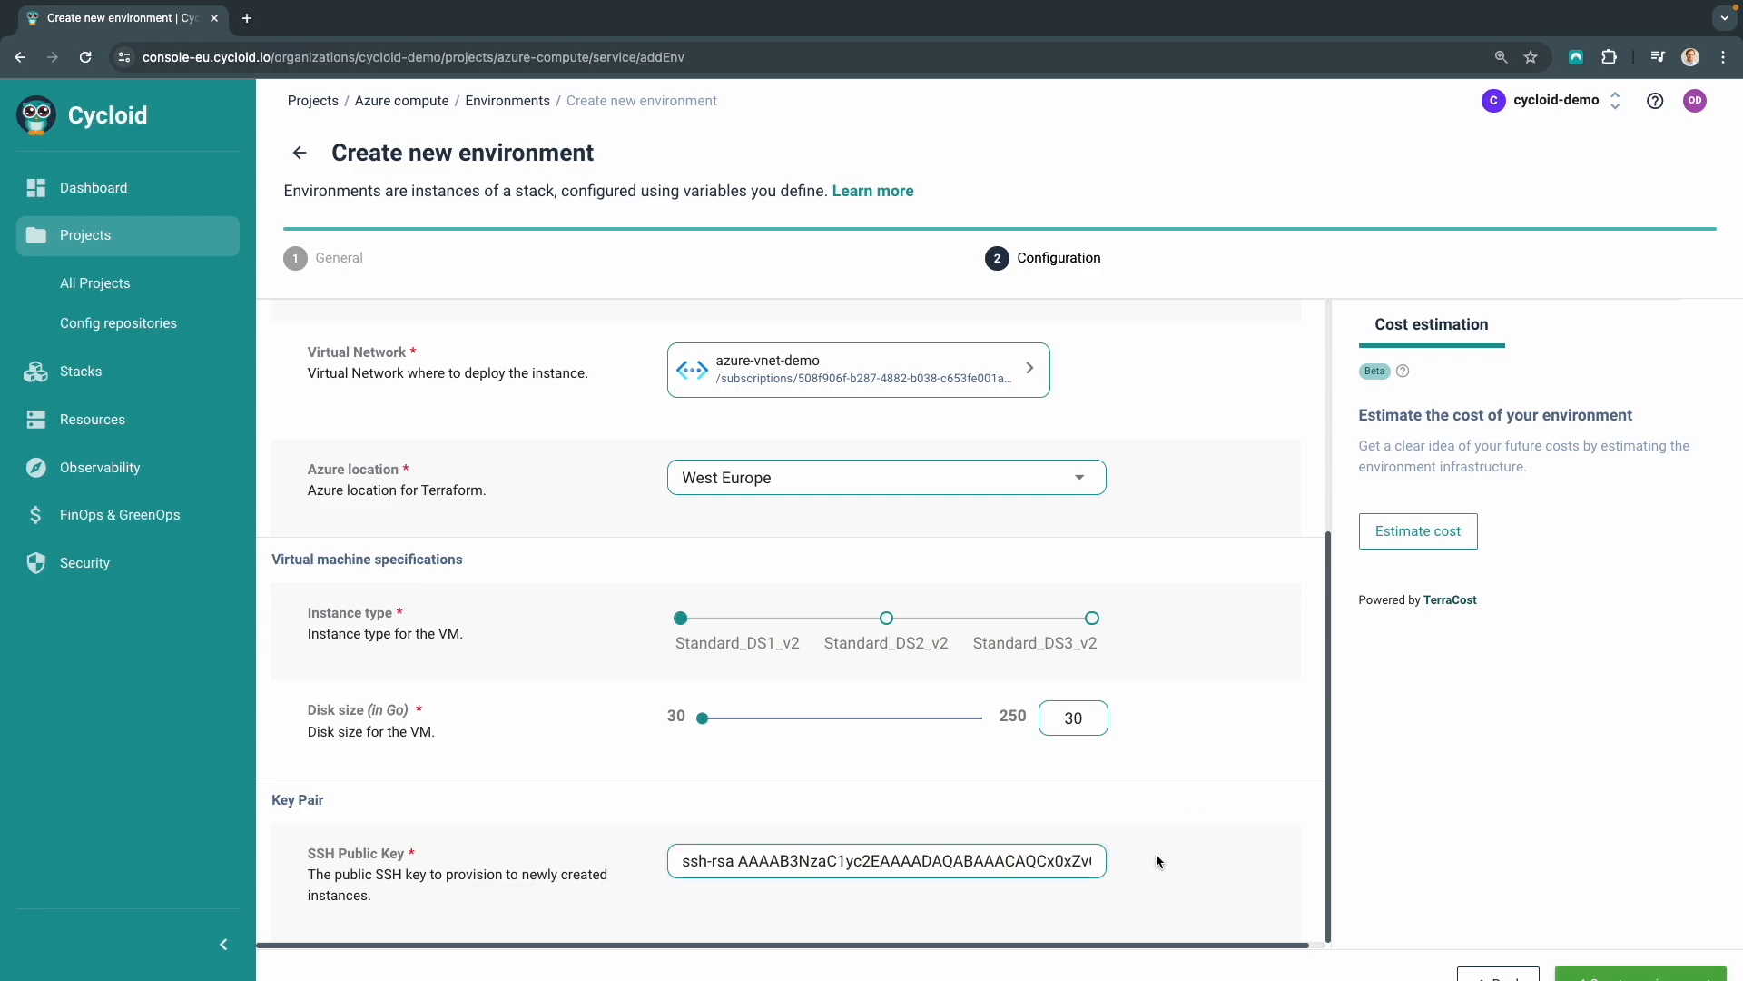
Estimate the environment's cost and review the cost estimation details
{"action": "left_click", "coordinate": [1423, 529]}
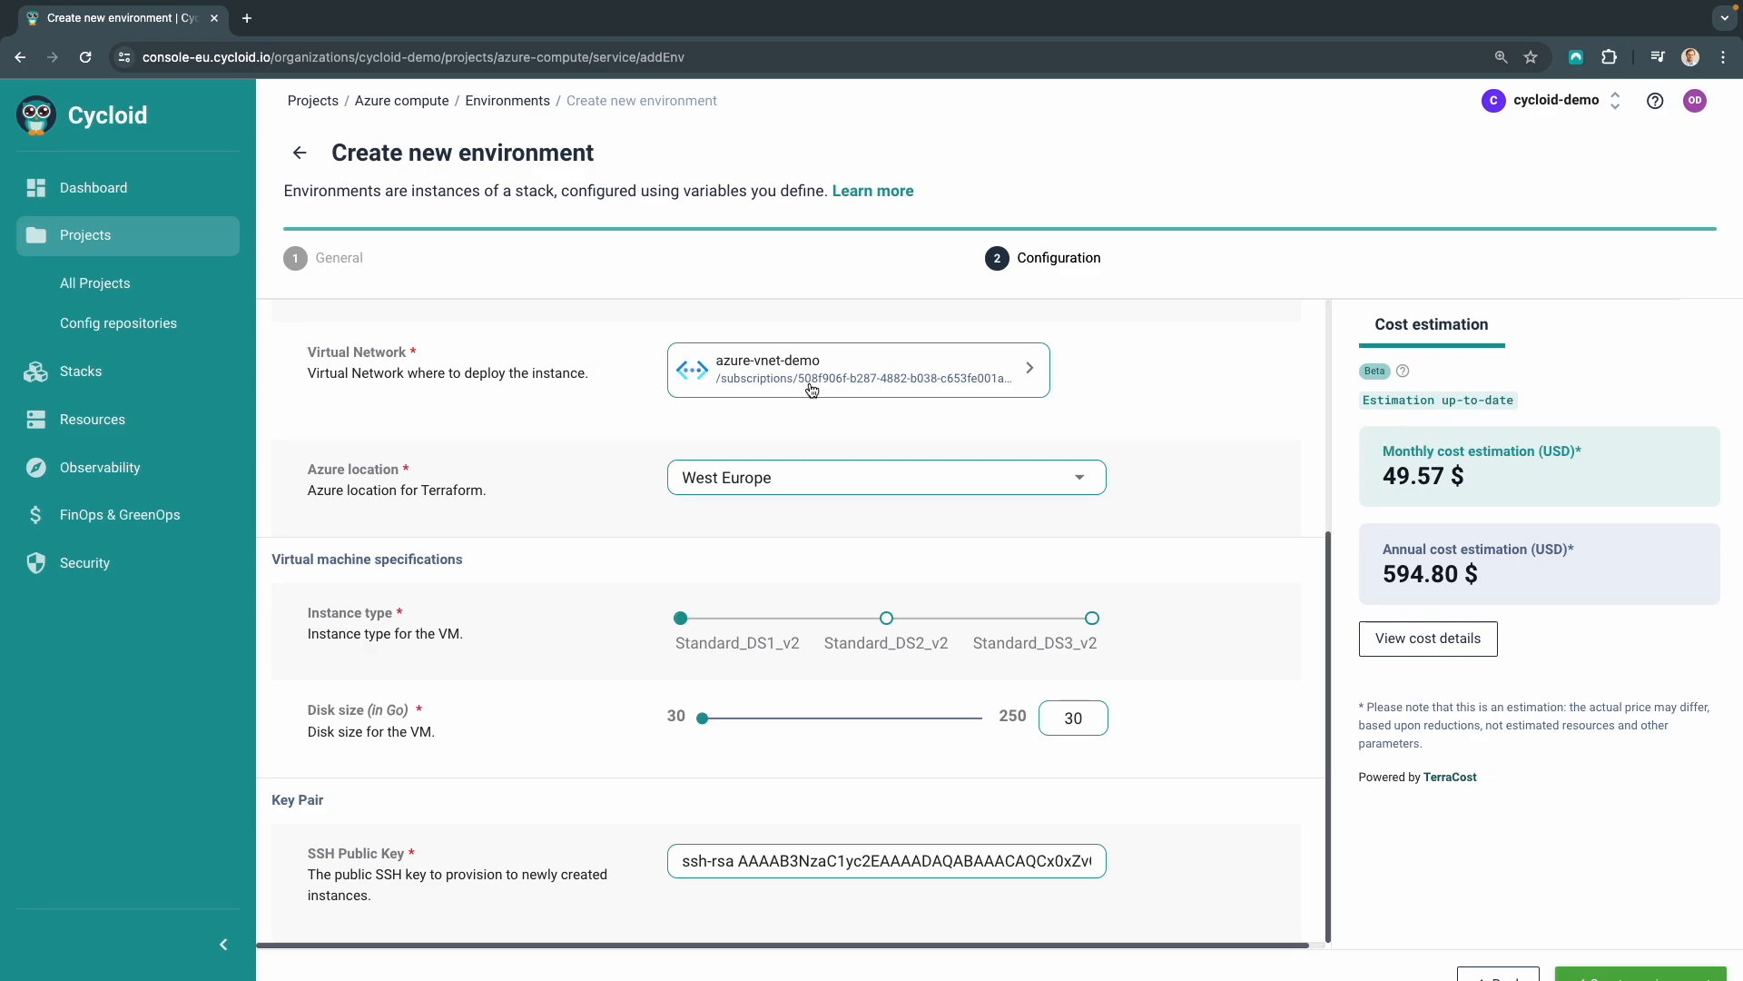
{"action": "left_click", "coordinate": [1414, 640]}
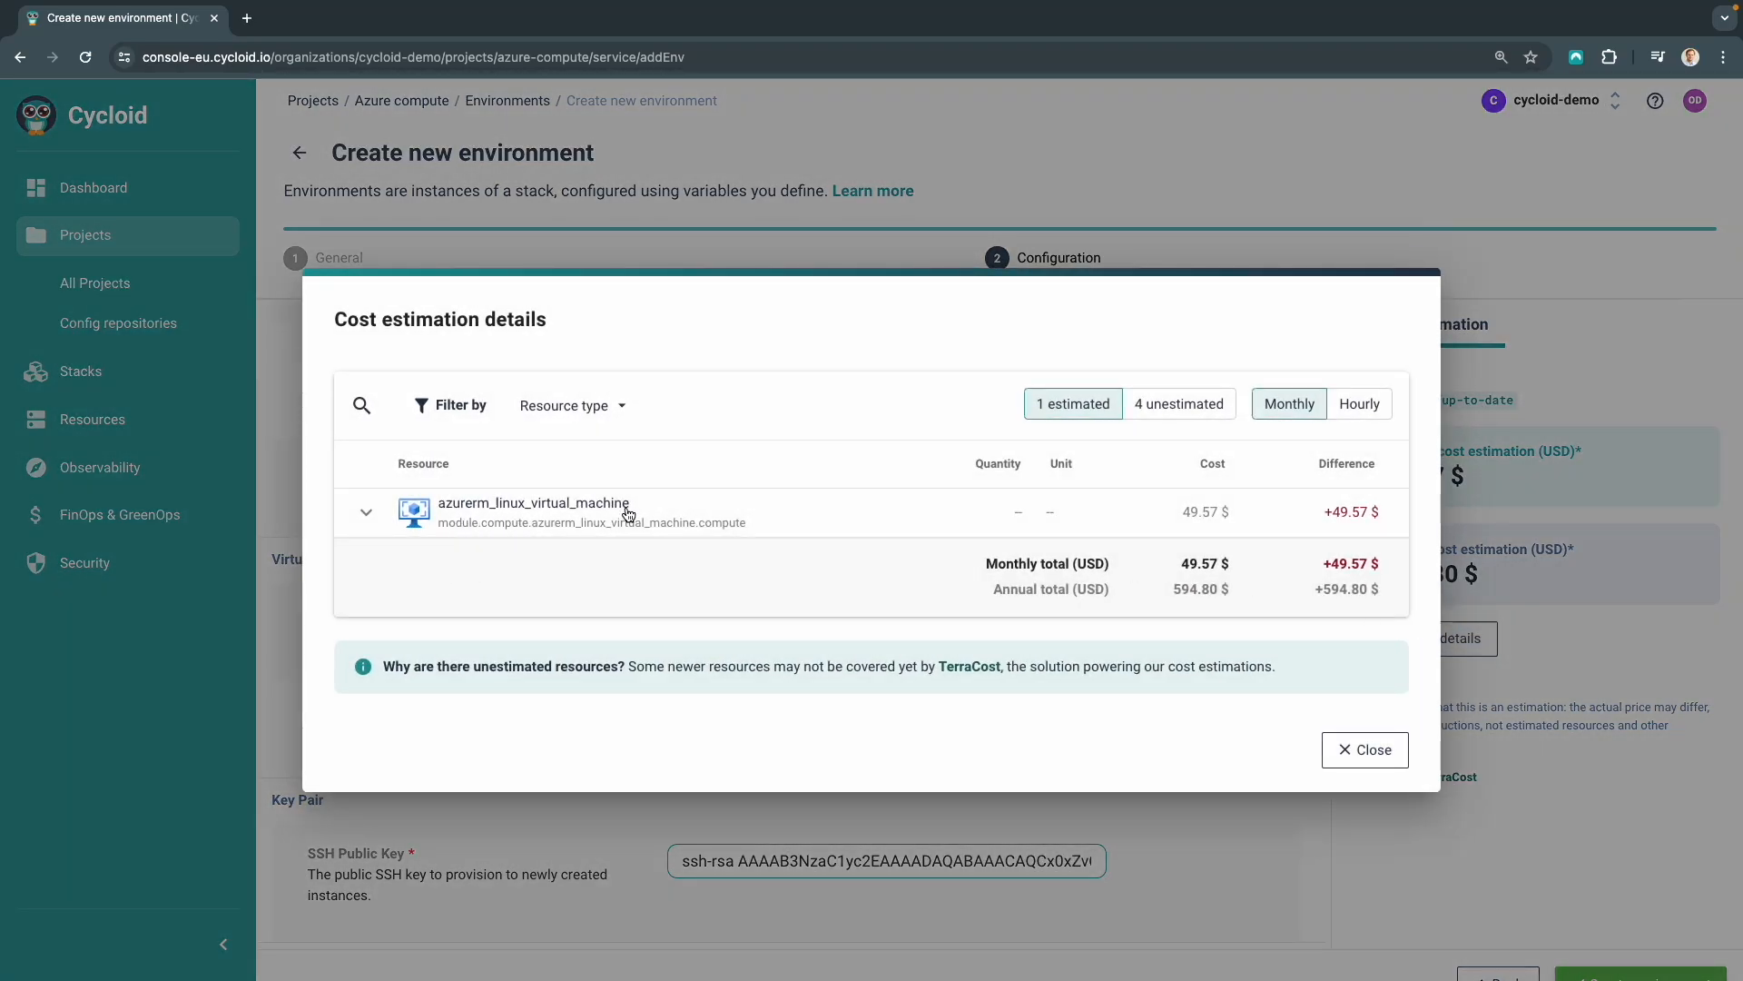
{"action": "left_click", "coordinate": [1384, 748]}
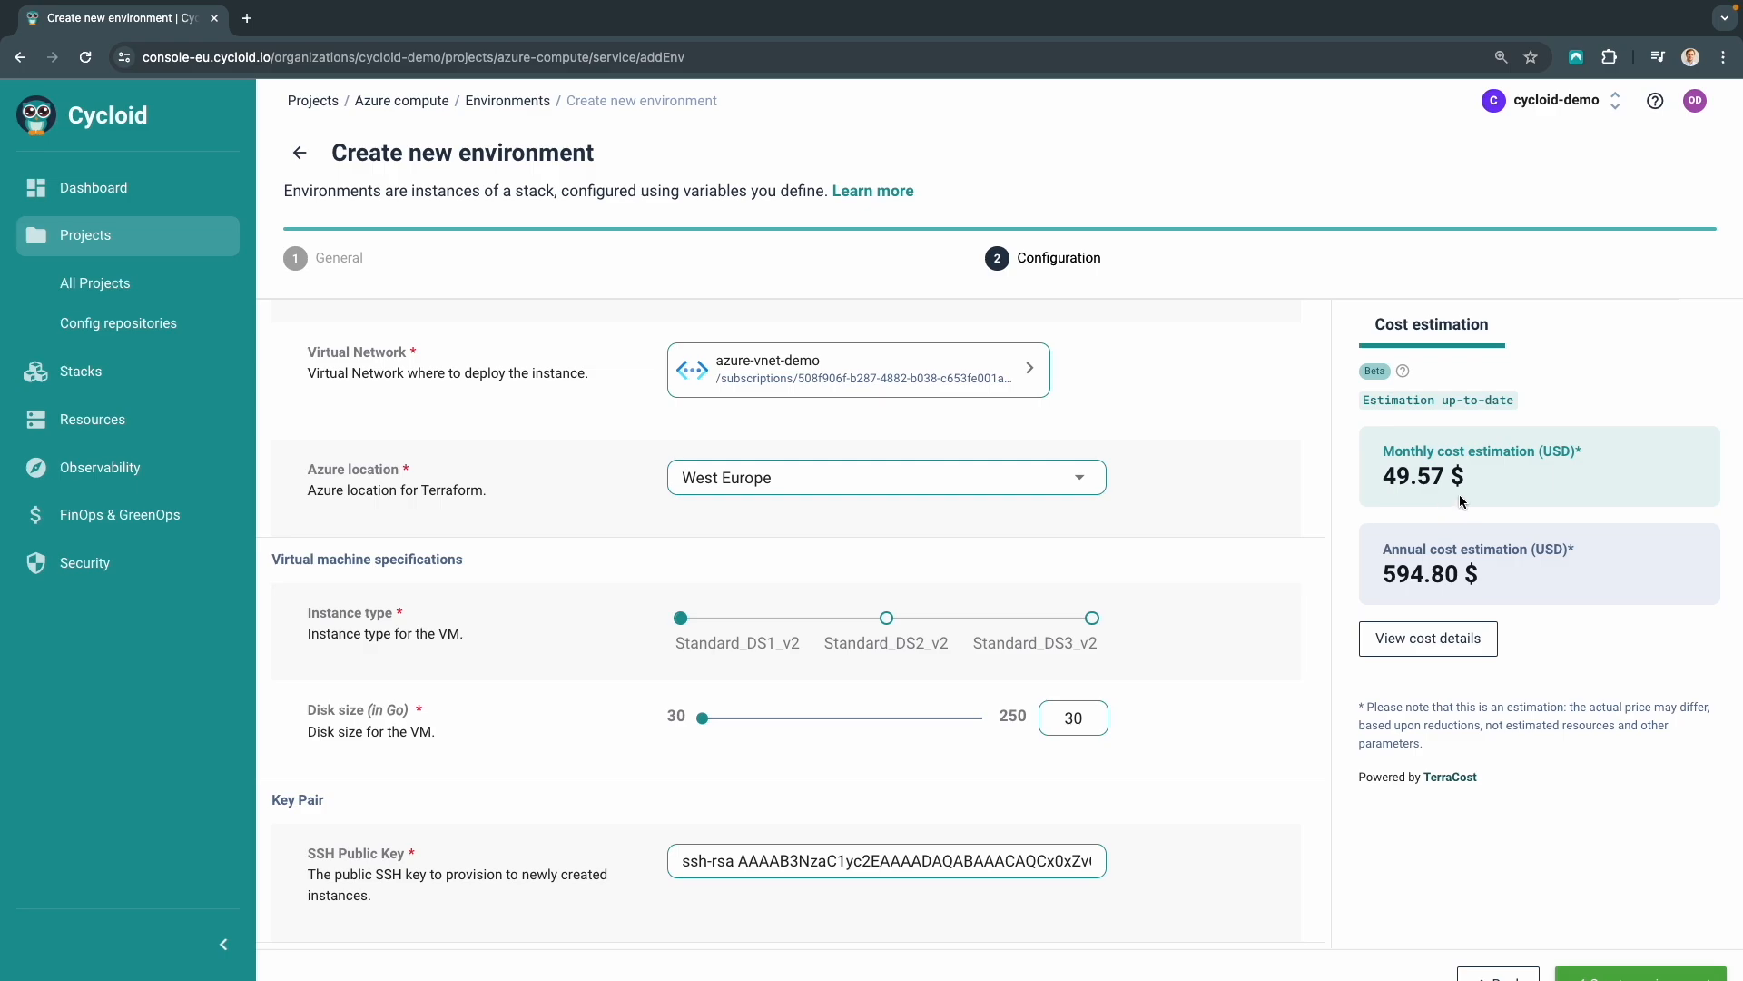
Create the environment with this configuration
{"action": "scroll", "coordinate": [1623, 758], "scroll_direction": "down", "scroll_amount": 1}
{"action": "left_click", "coordinate": [1622, 953]}
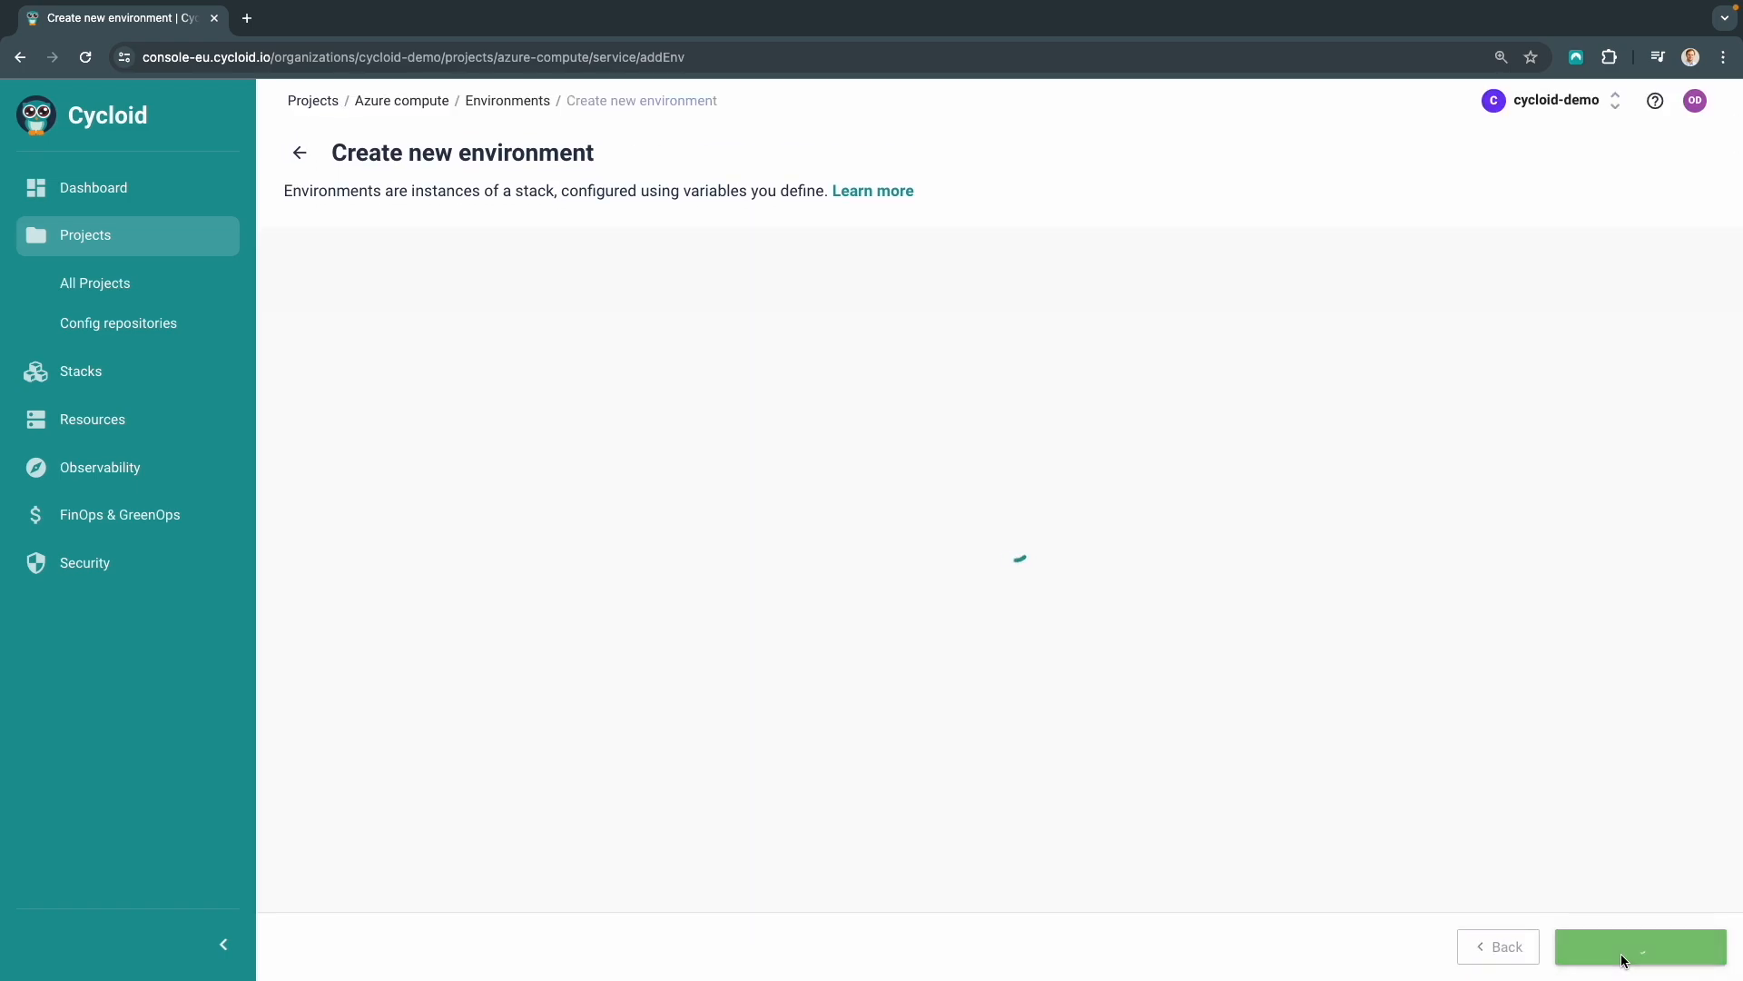